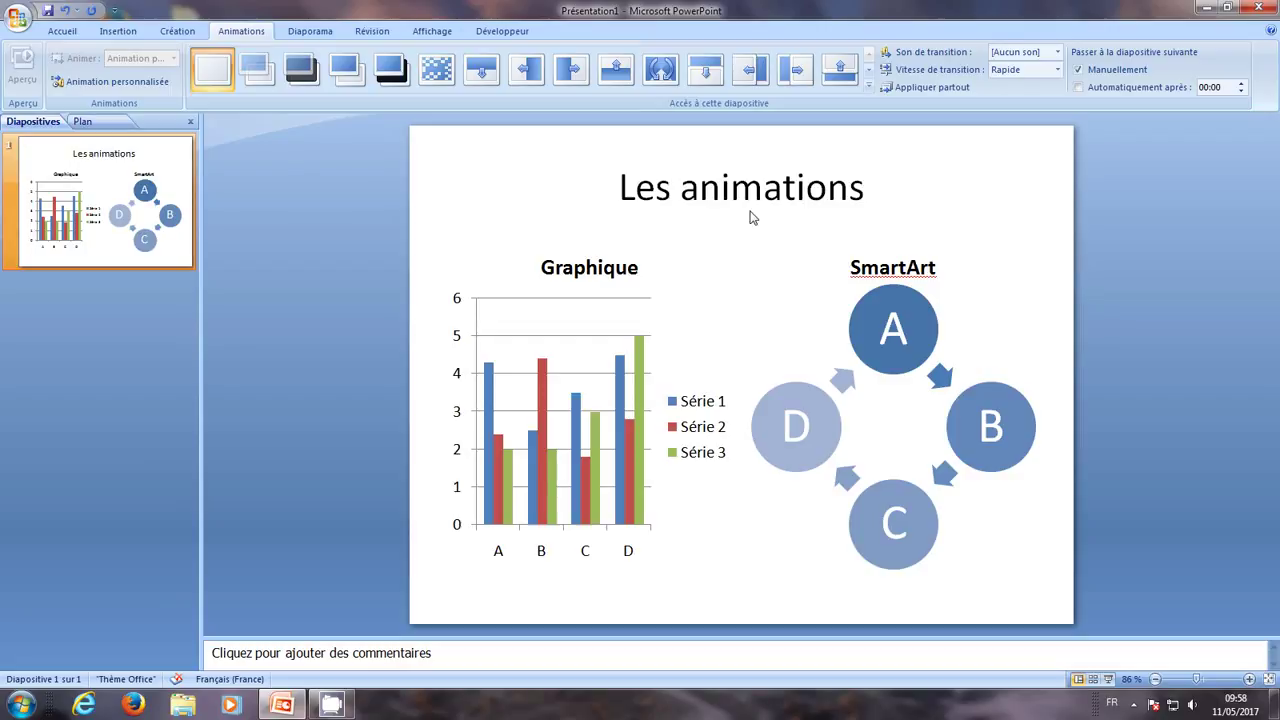
Select the title, Graphique and SmartArt heading boxes in turn, ending on the title.
click(695, 190)
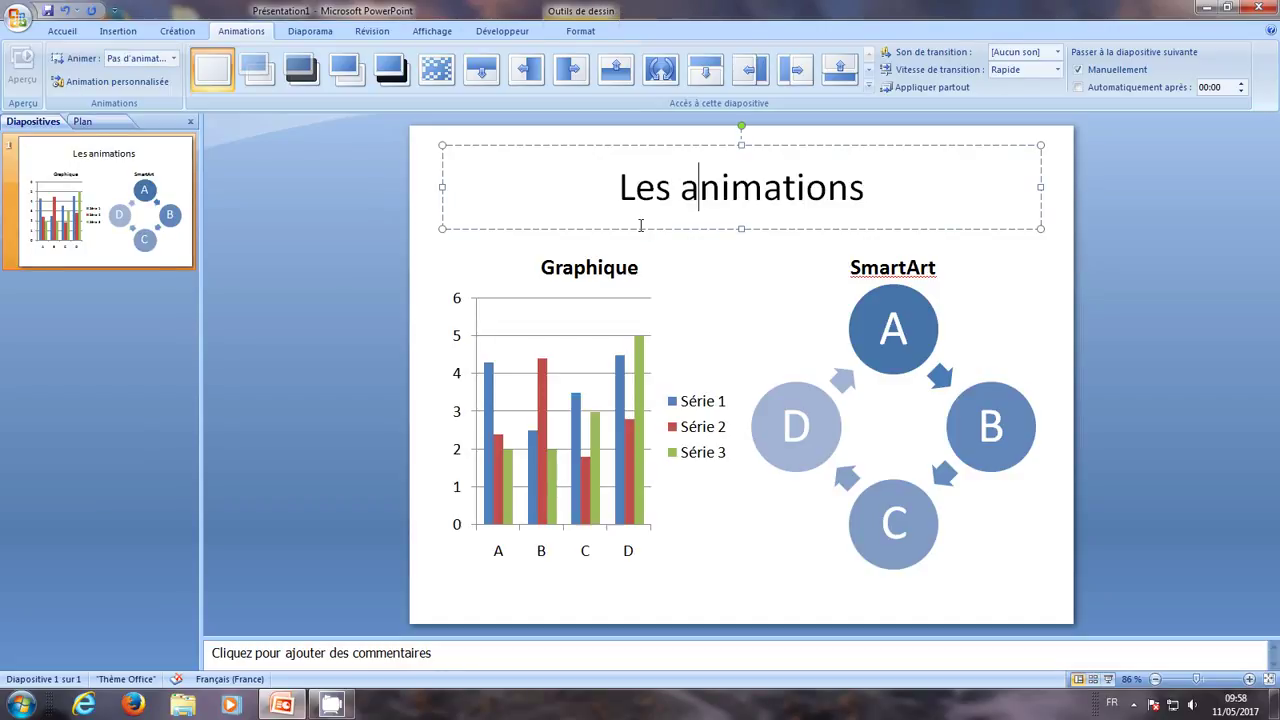
click(725, 260)
click(900, 275)
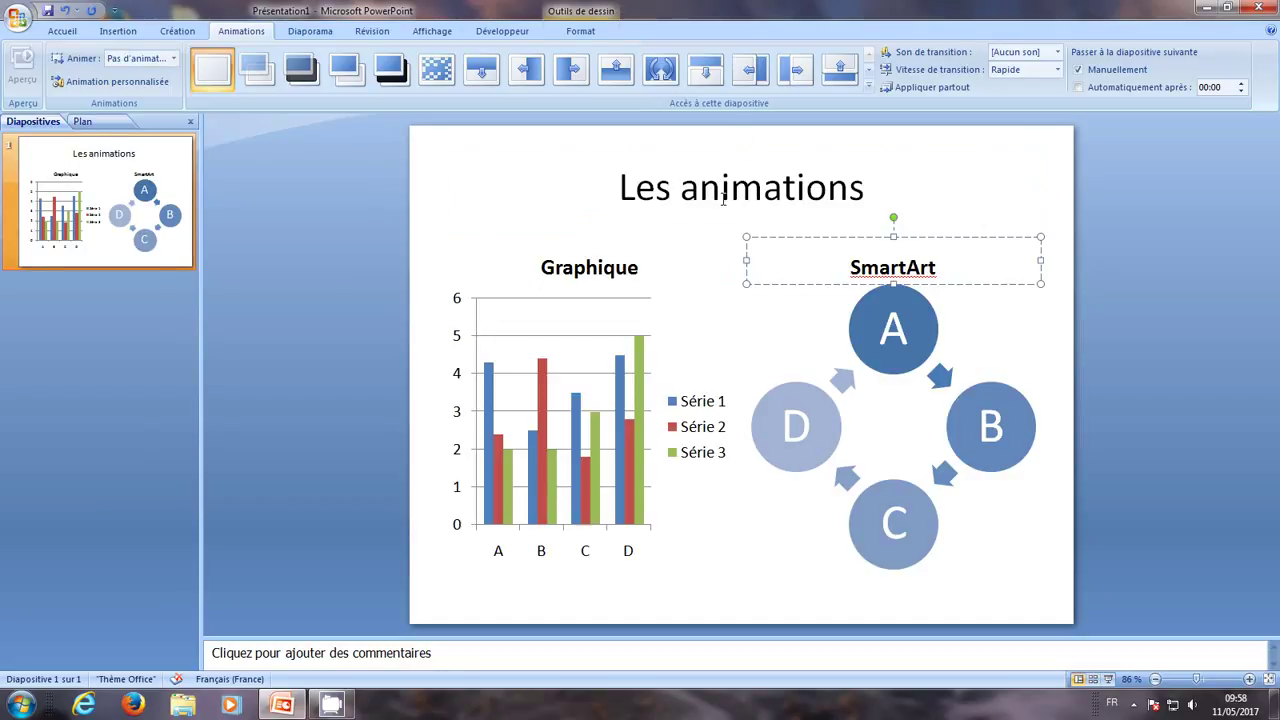
click(794, 186)
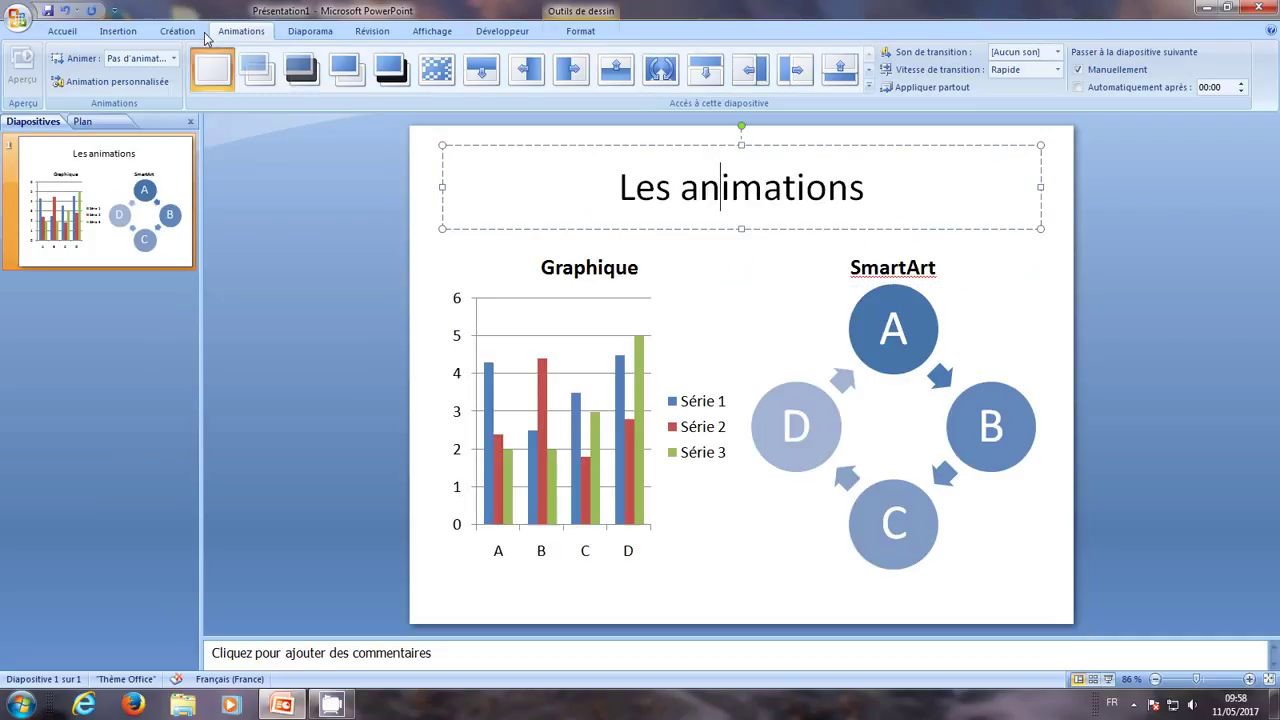
Give the title 'Les animations' a Rebondir entrance effect in Custom Animation.
click(118, 82)
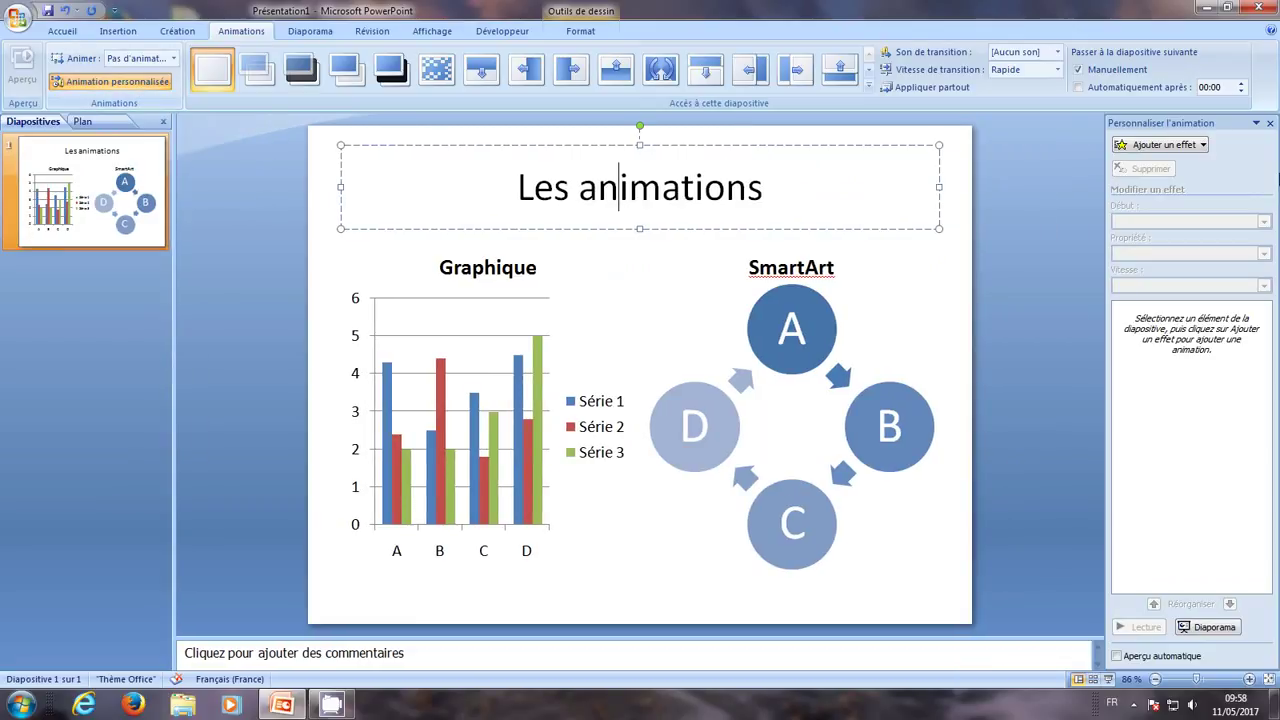
click(1200, 146)
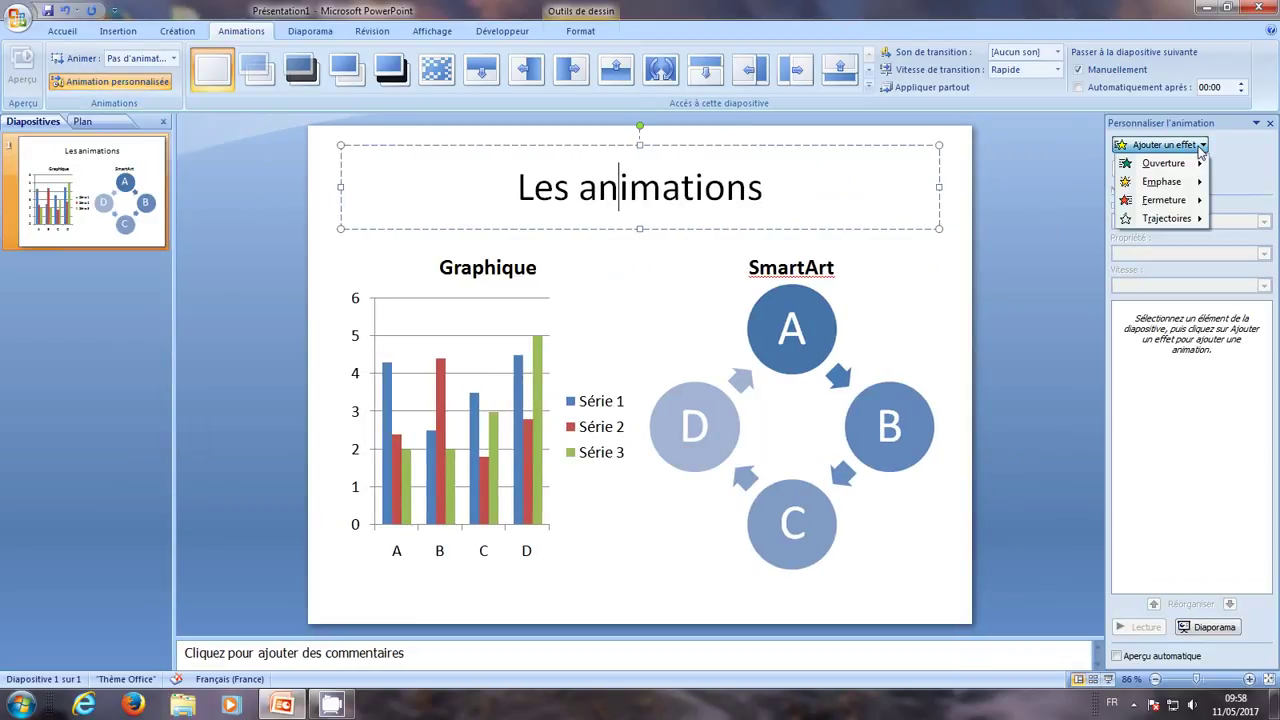
mouse_move(1168, 166)
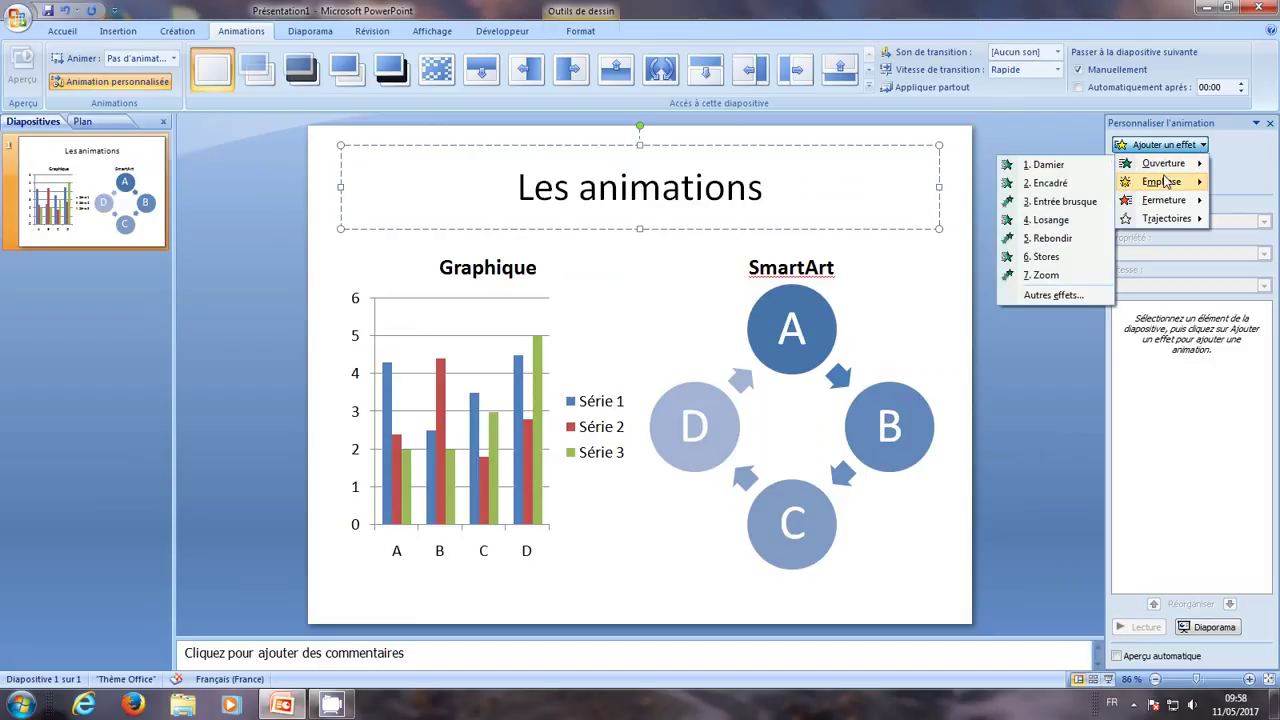
mouse_move(1162, 201)
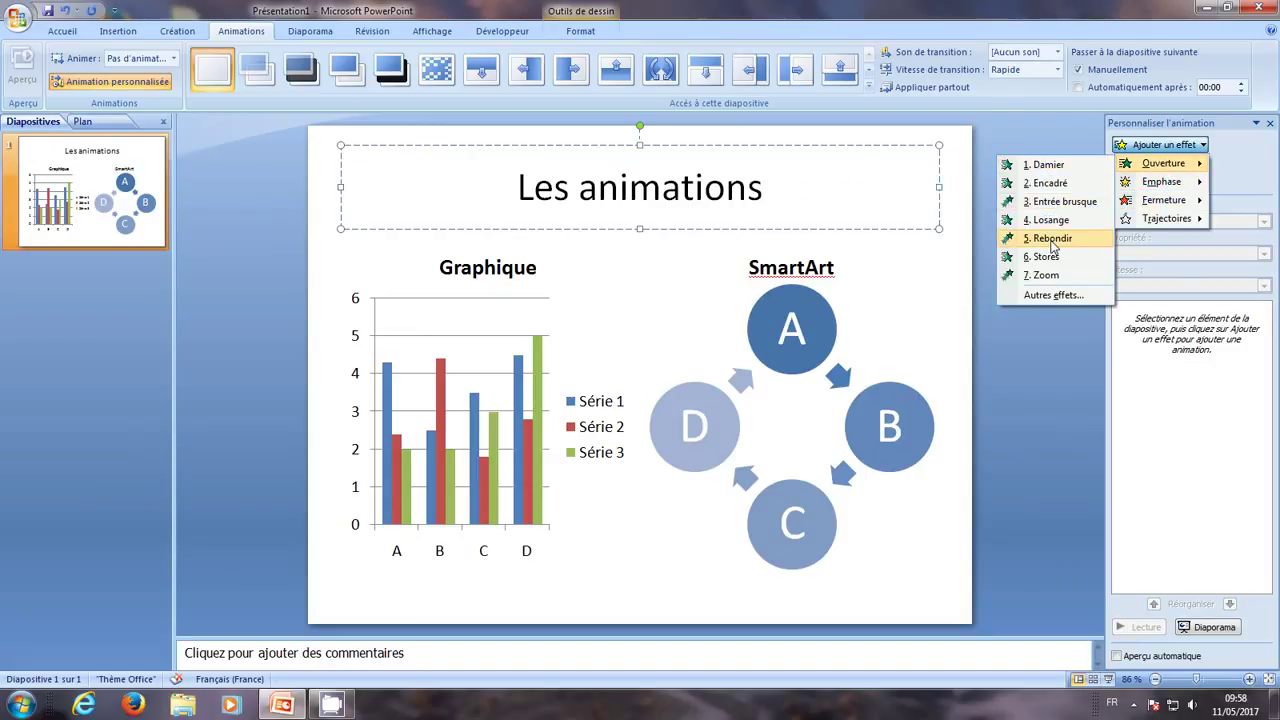
click(1052, 240)
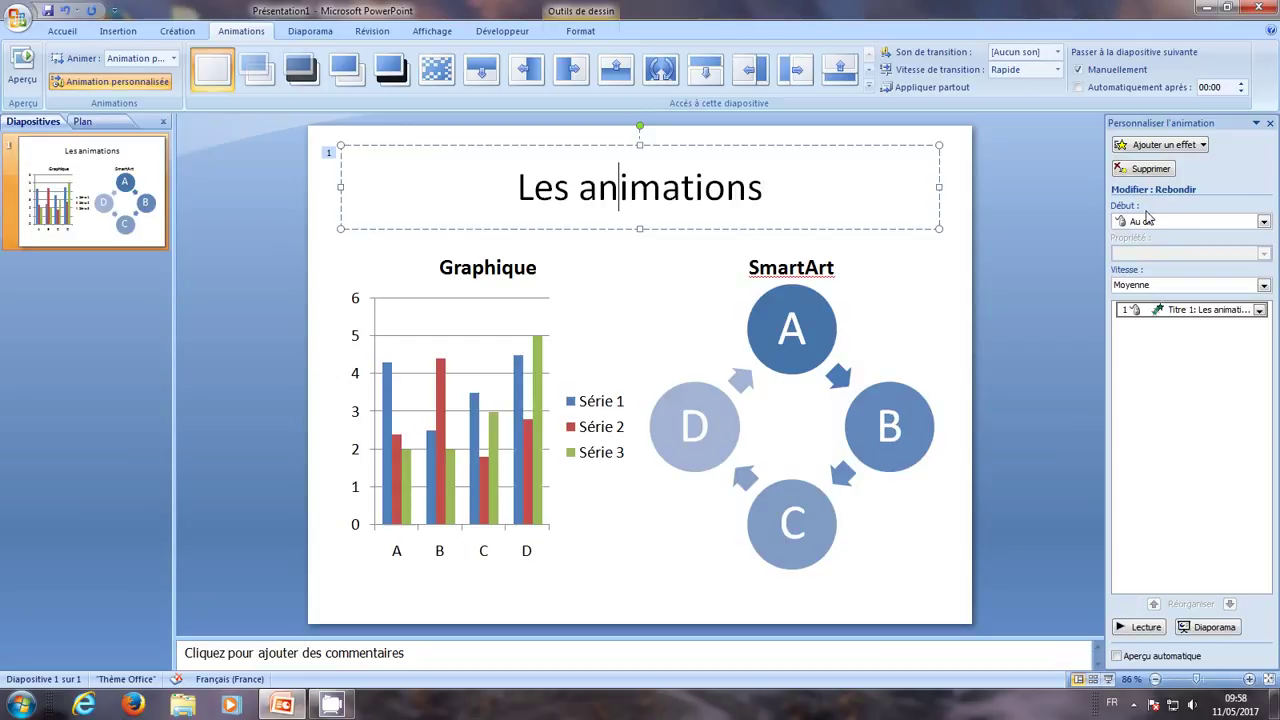
click(1243, 222)
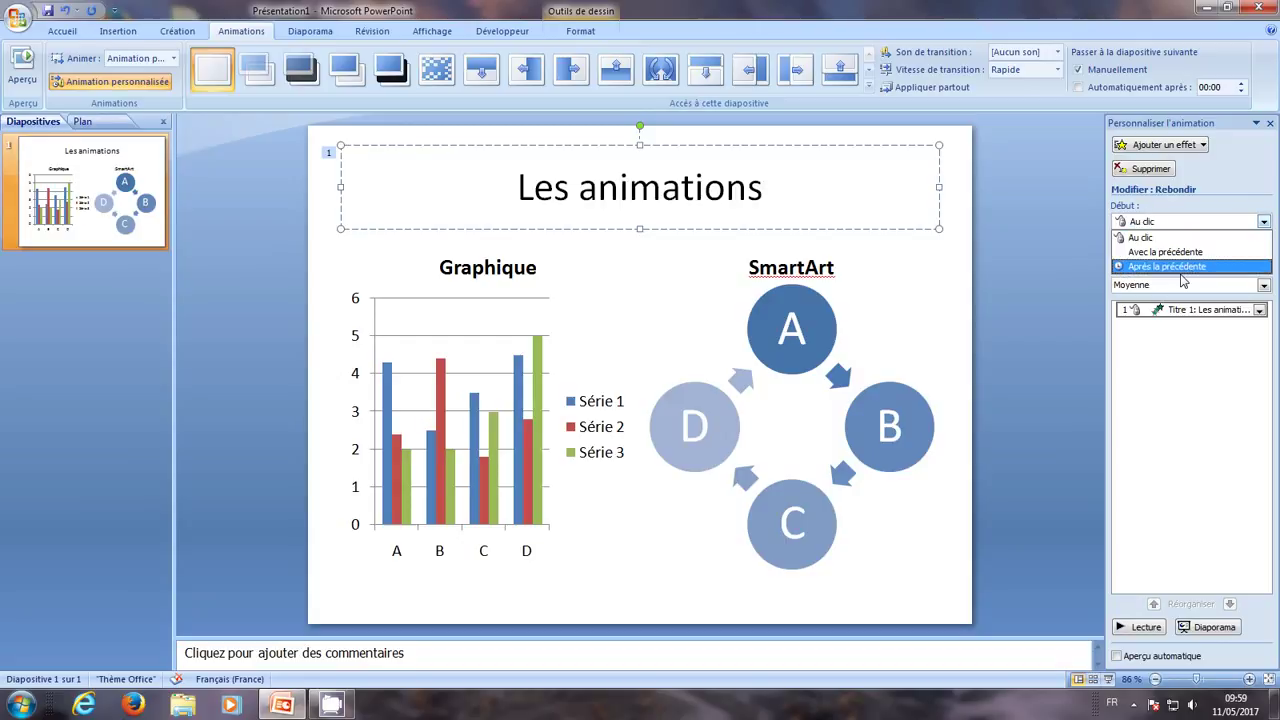
click(1212, 238)
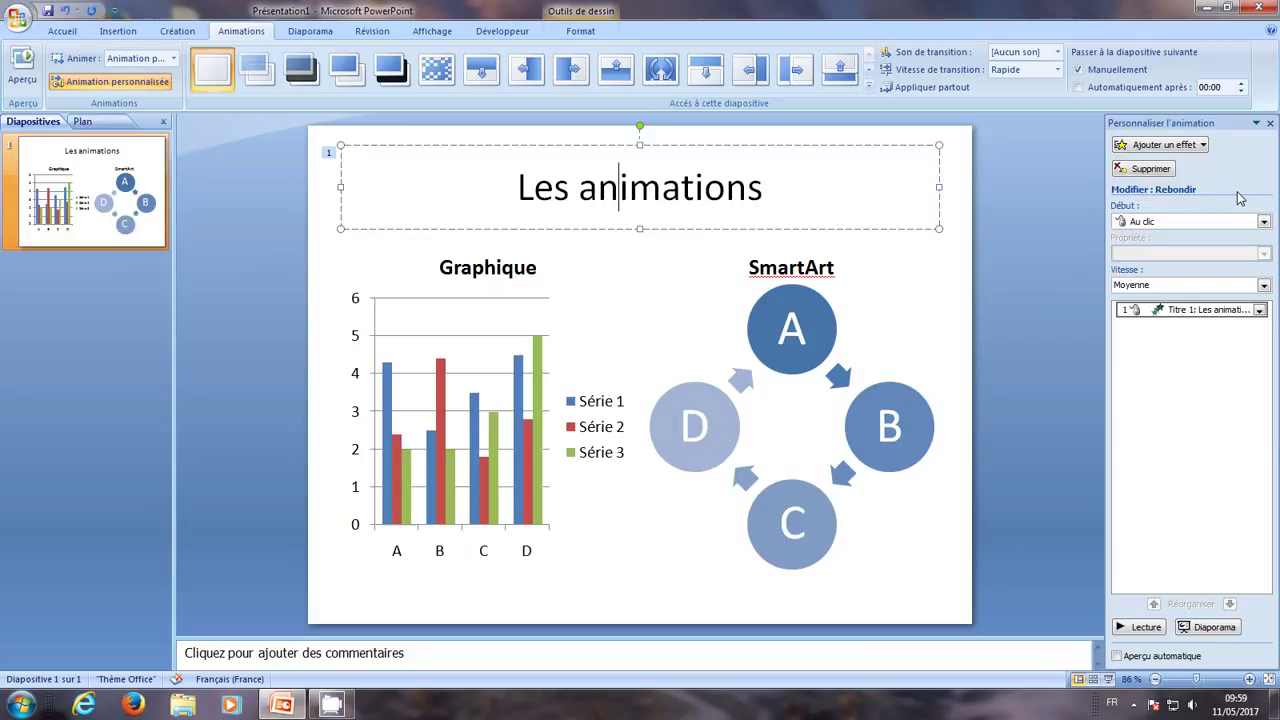
click(1264, 286)
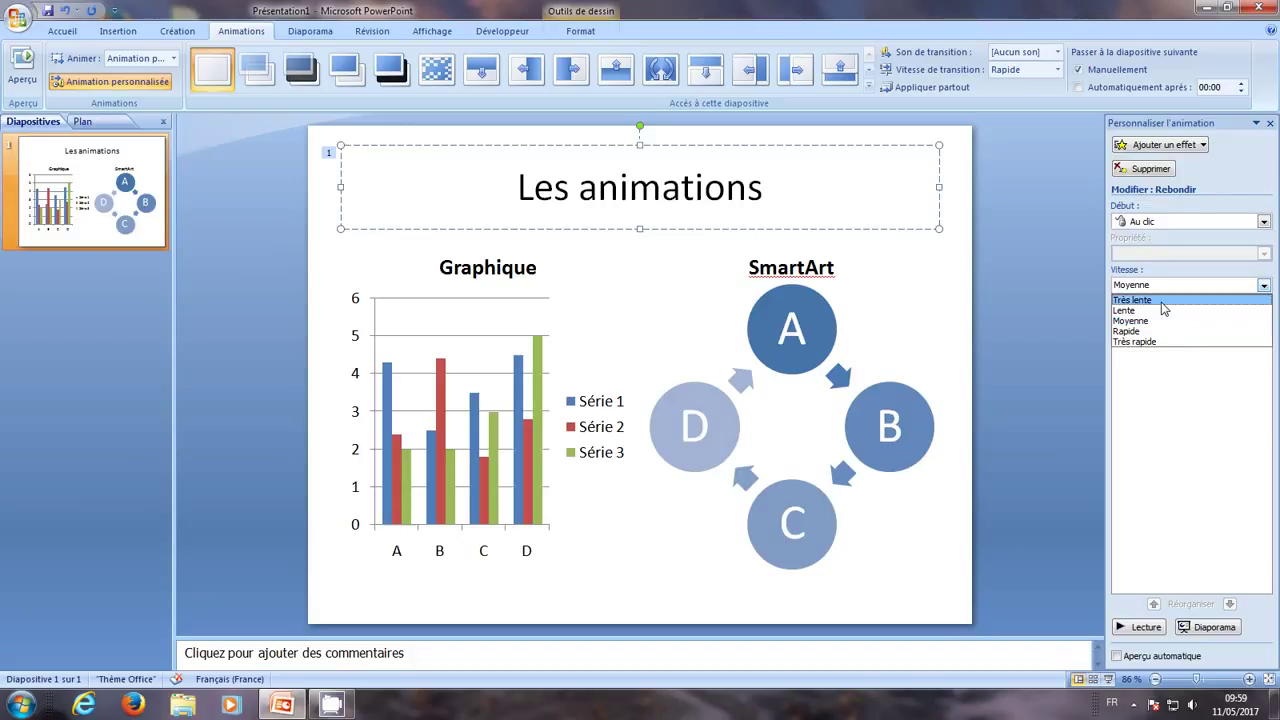
click(1163, 412)
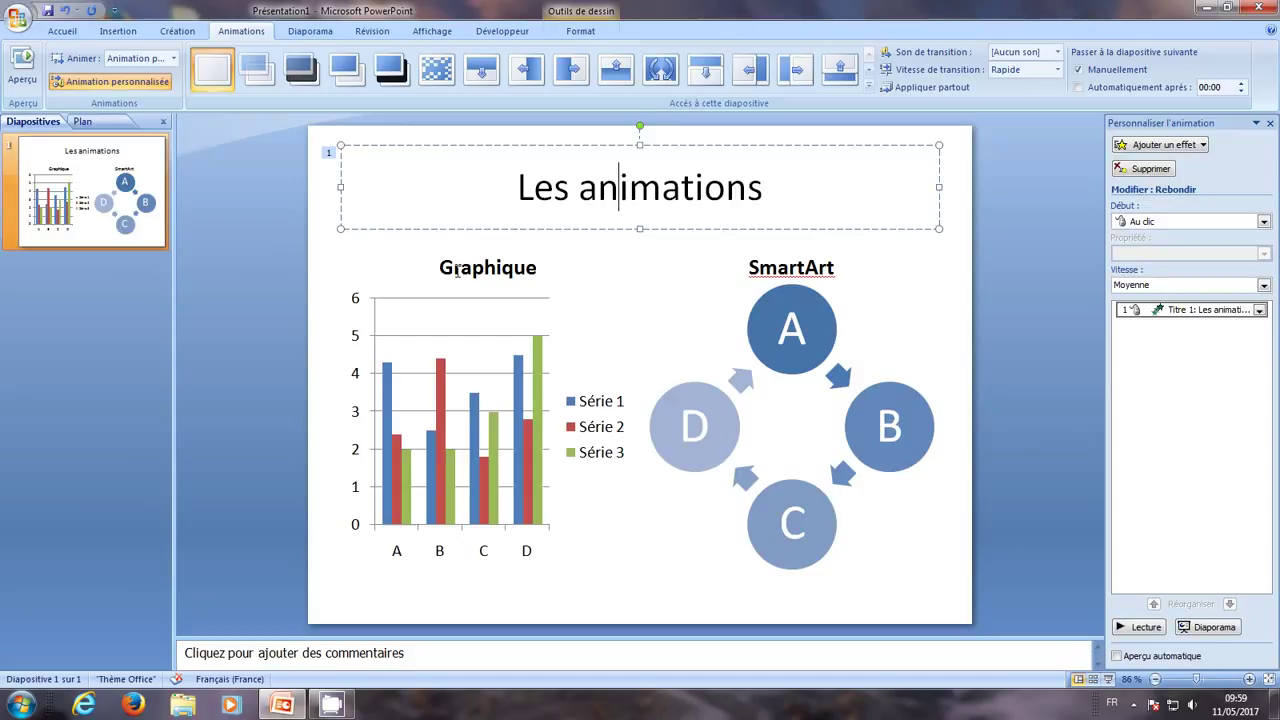
Give the Graphique heading an Encadré entrance effect as animation 2.
click(488, 267)
click(1184, 146)
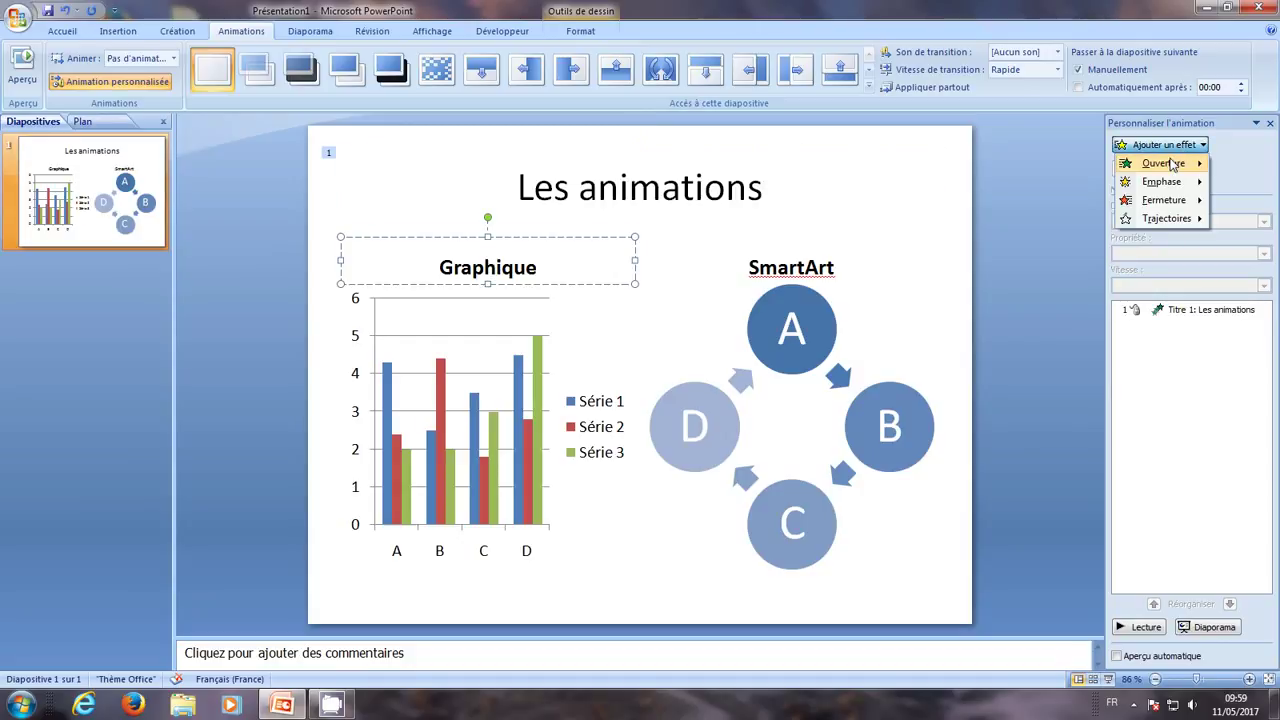
mouse_move(1165, 164)
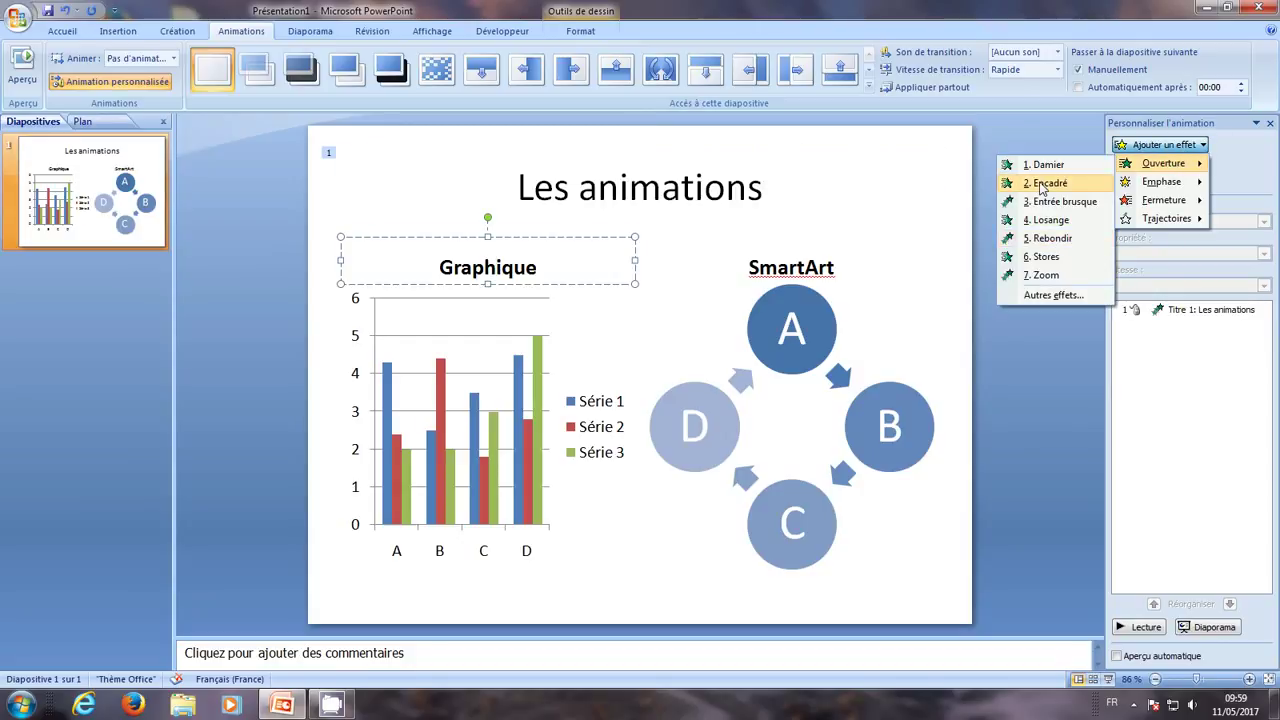
click(1045, 164)
Give the SmartArt heading a Damier entrance effect as animation 3.
click(759, 267)
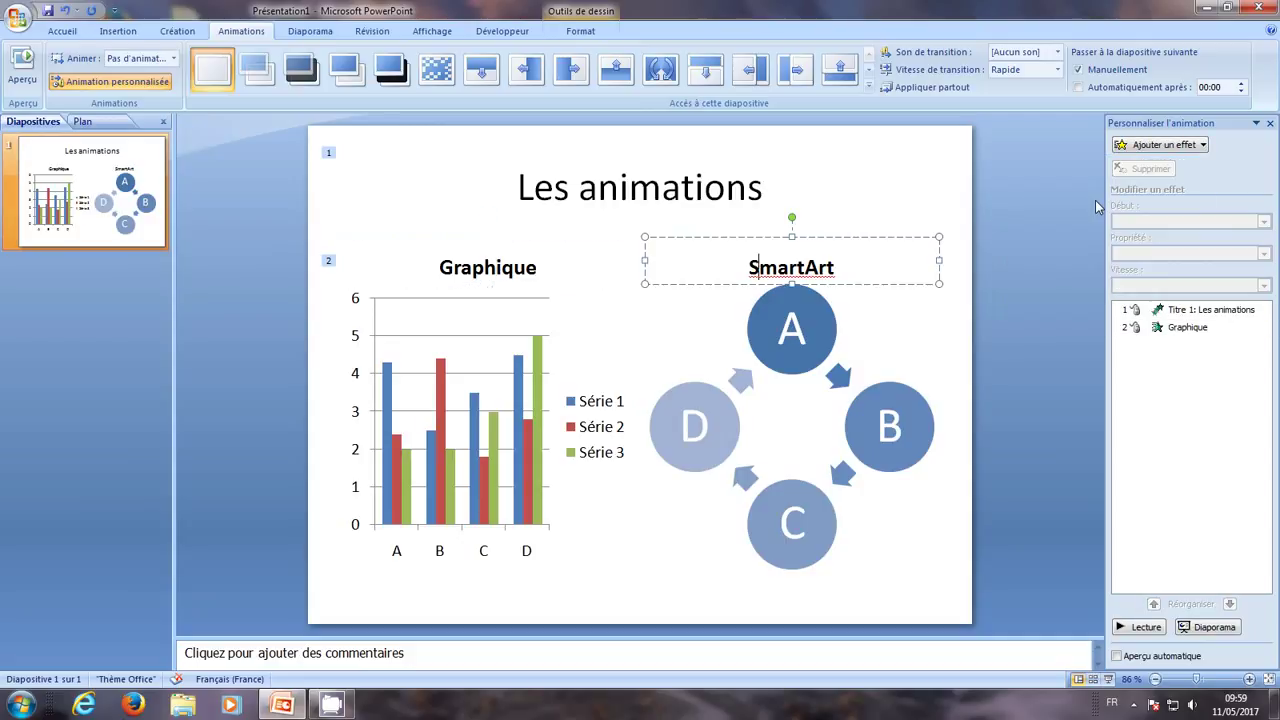
click(1158, 145)
mouse_move(1150, 168)
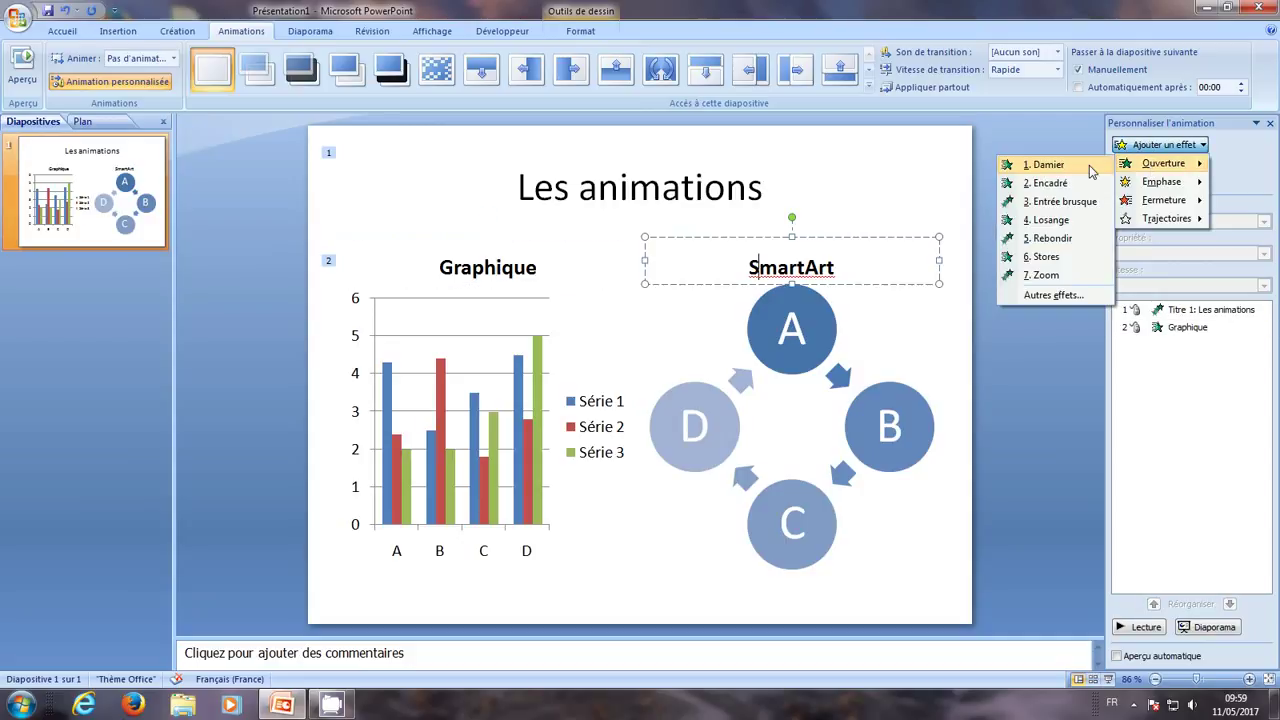
click(1069, 165)
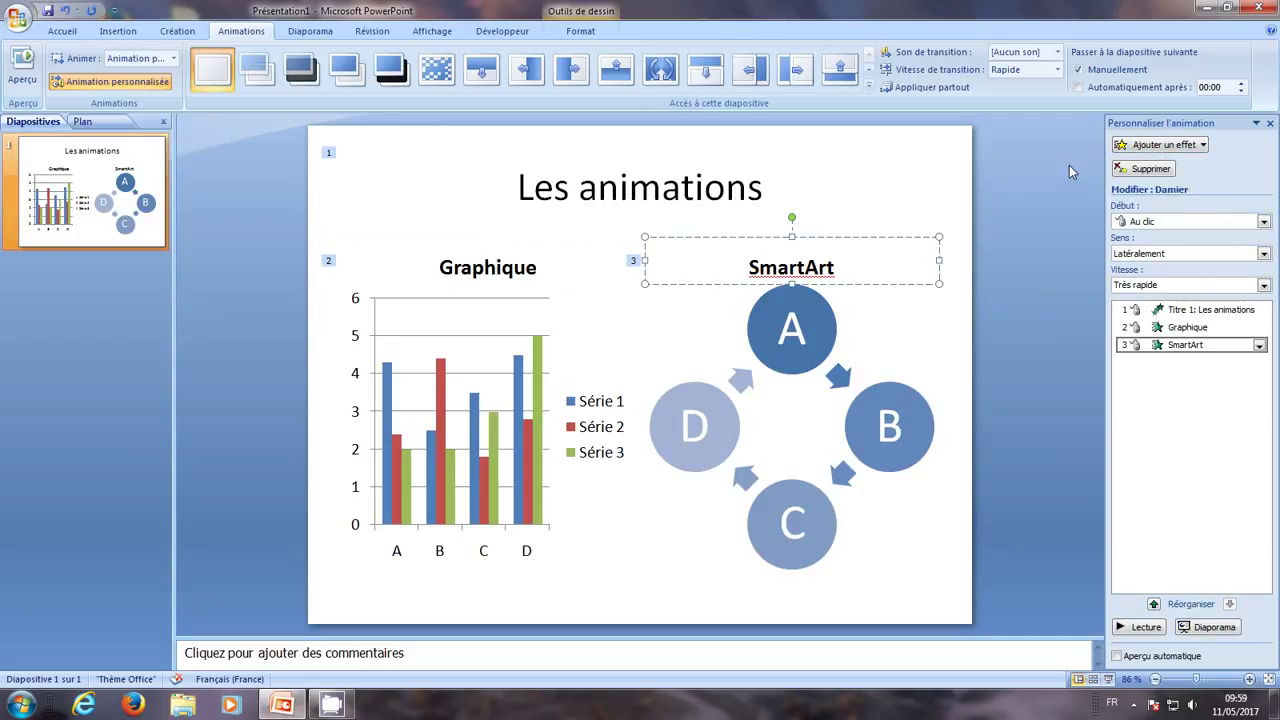
click(494, 328)
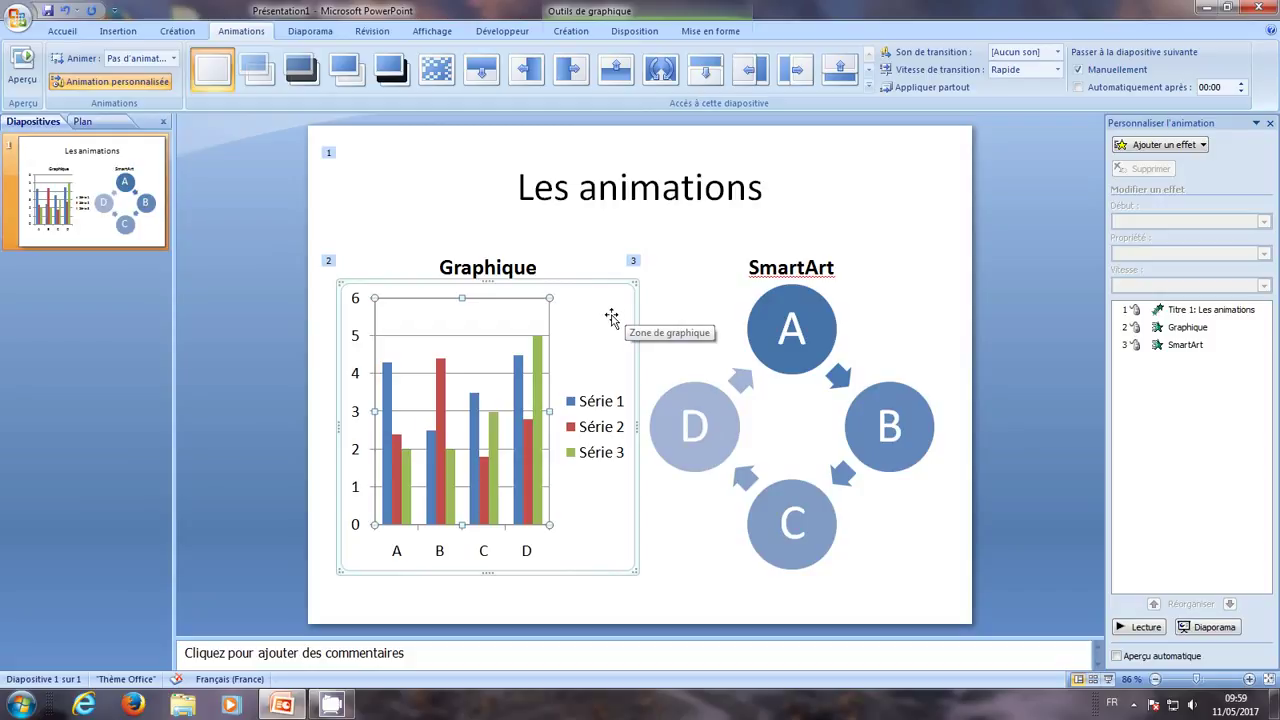
Add an Entrée brusque entrance from the bottom to the bar chart as effect 4.
click(1185, 148)
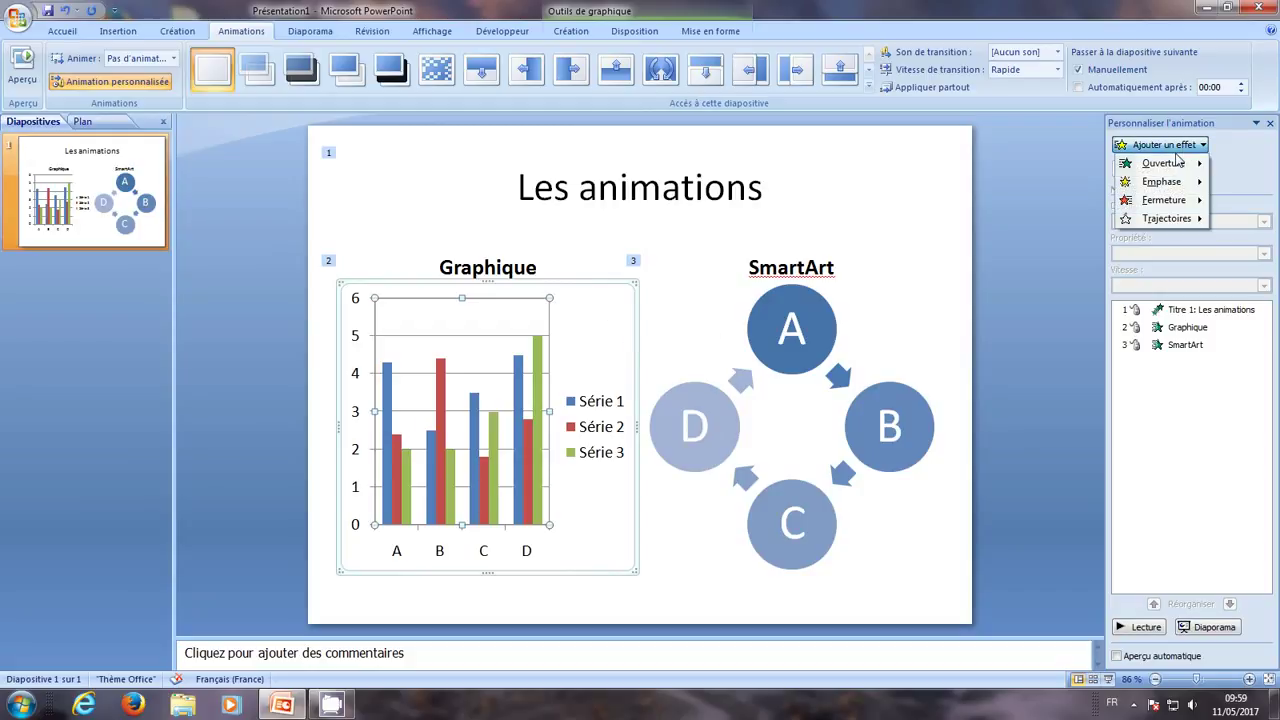
mouse_move(1170, 165)
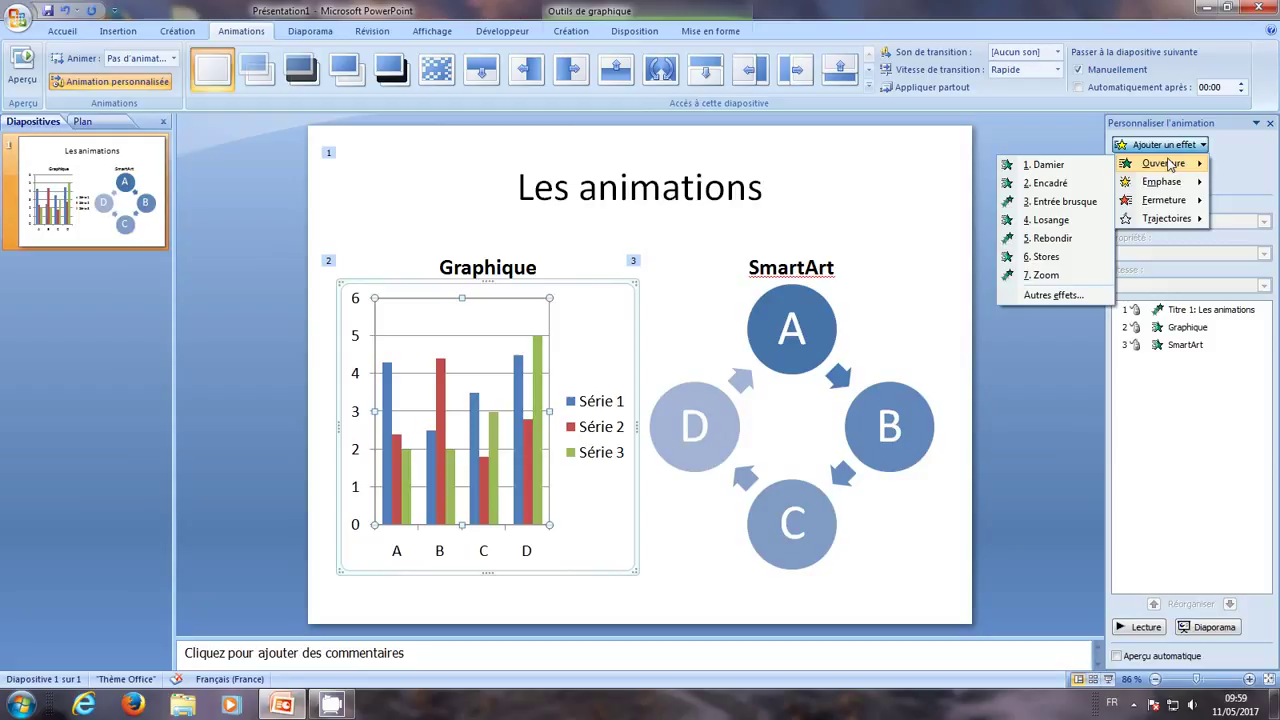
click(1048, 203)
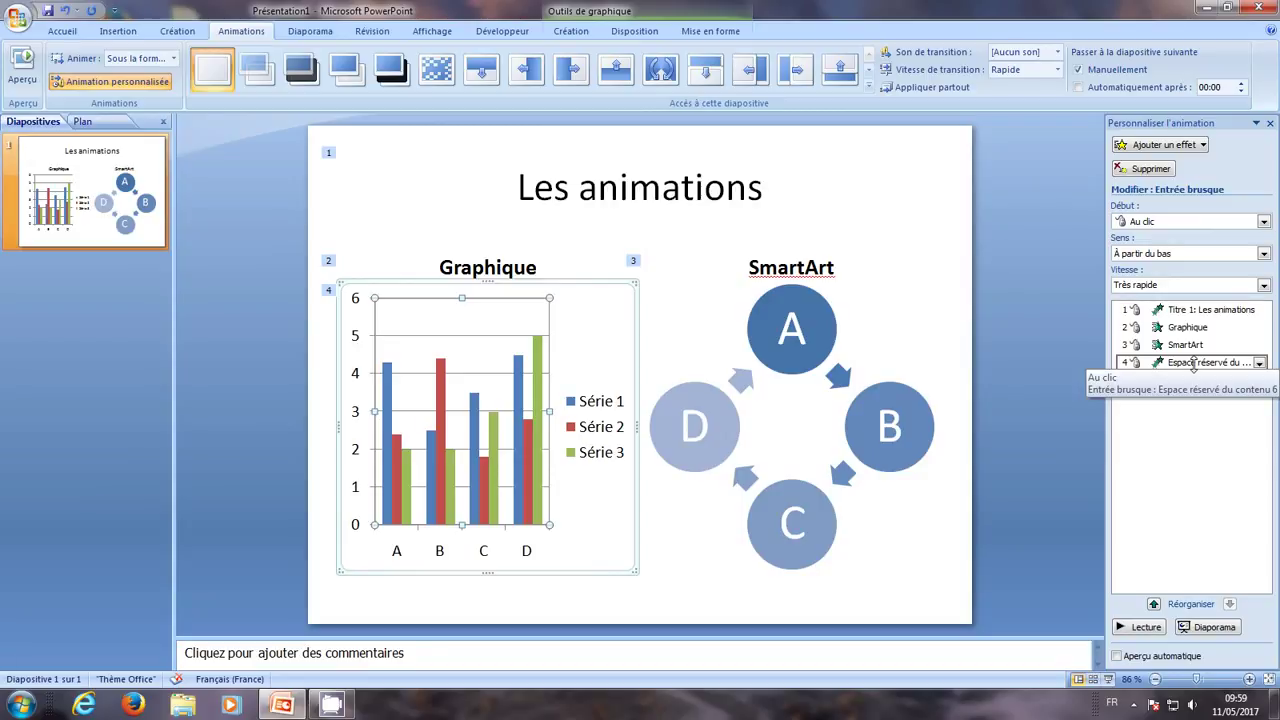
click(1259, 362)
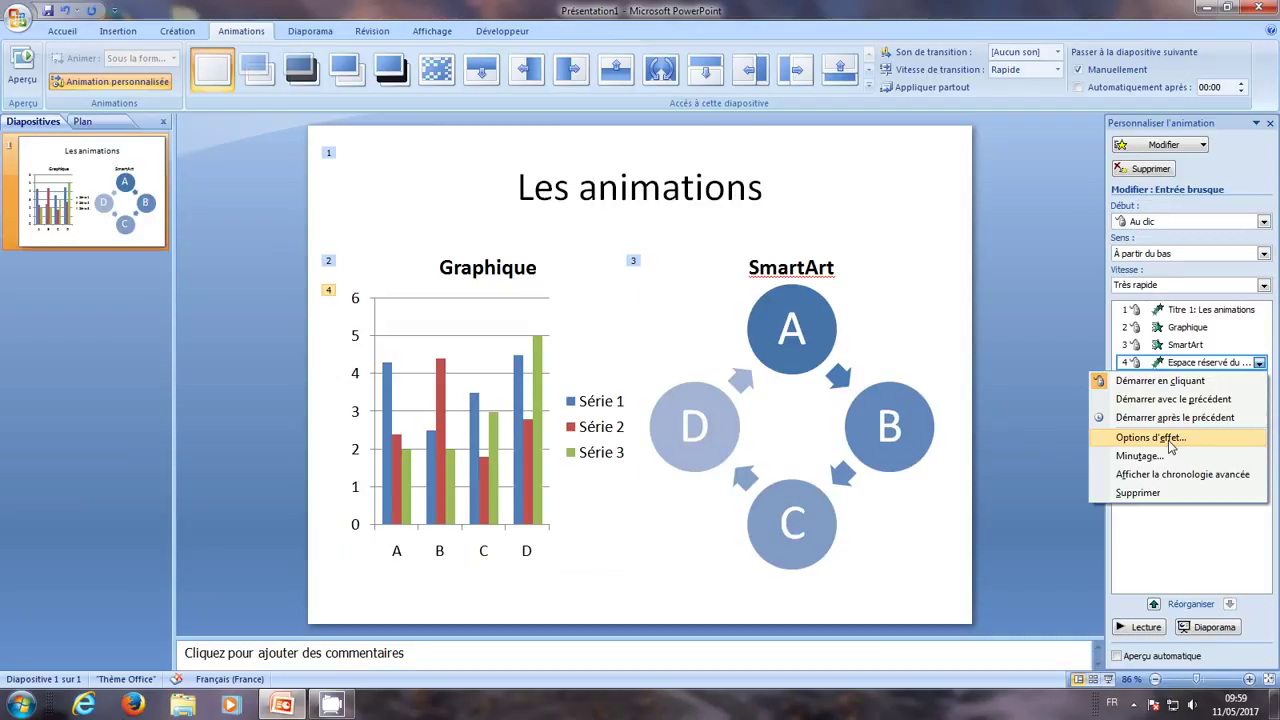
Set the chart's Entrée brusque grouping to Par série so it plays as steps 4-7.
click(1150, 438)
click(926, 262)
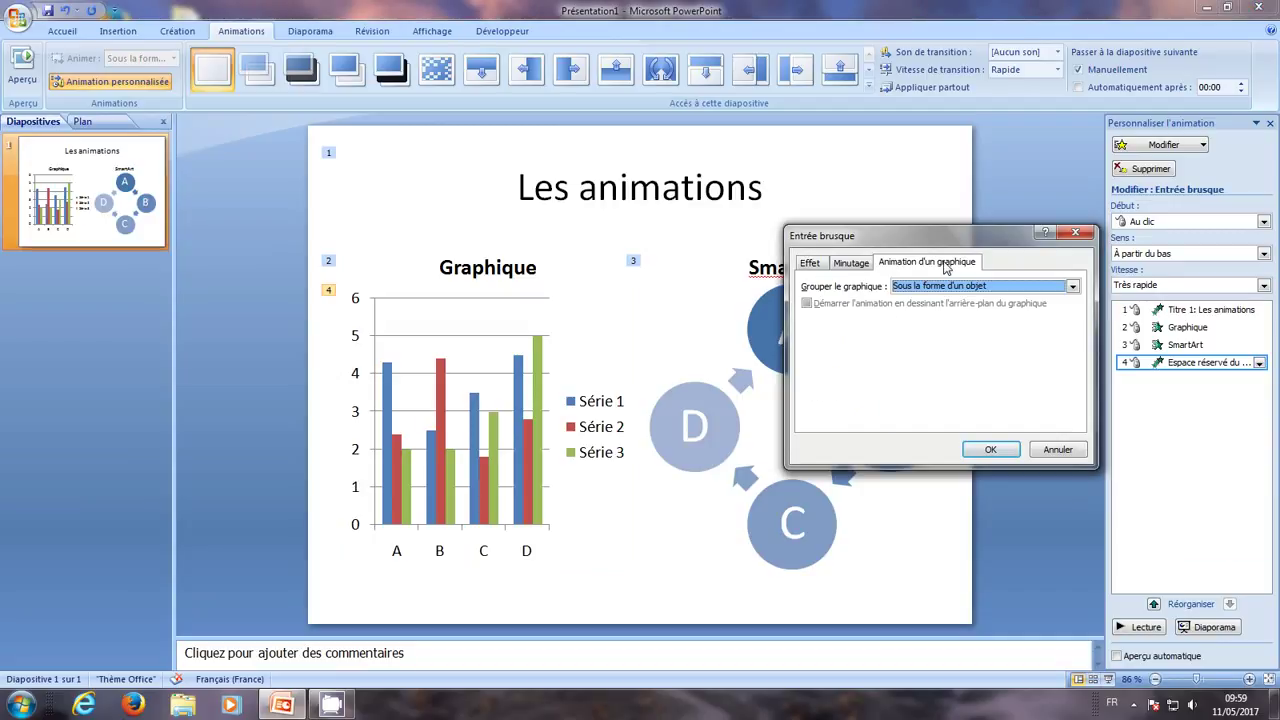
drag(951, 228, 983, 232)
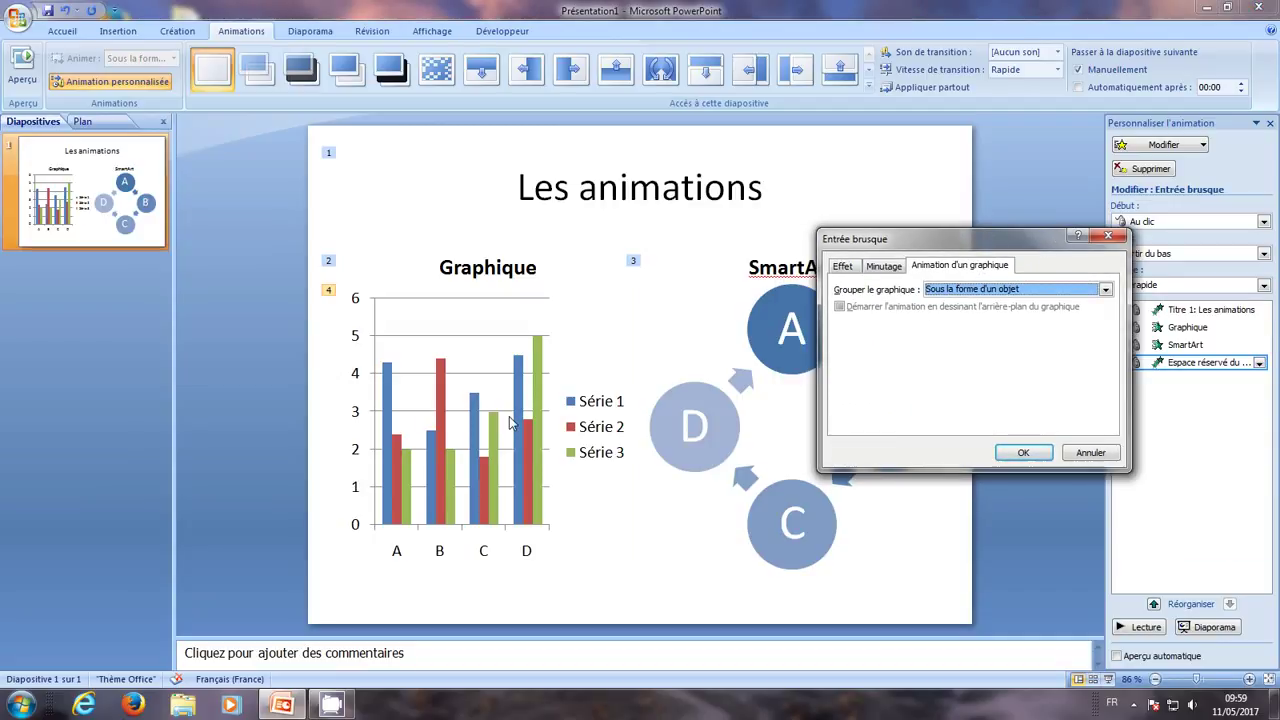
click(1106, 289)
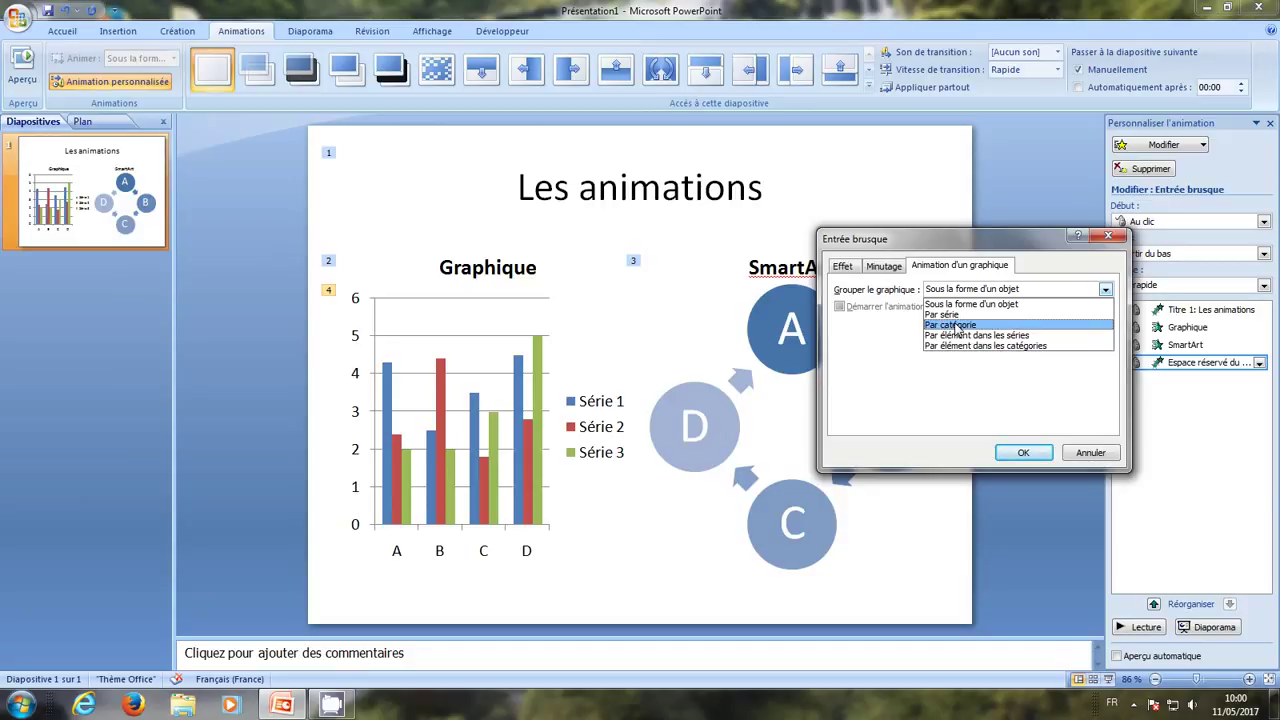
click(955, 314)
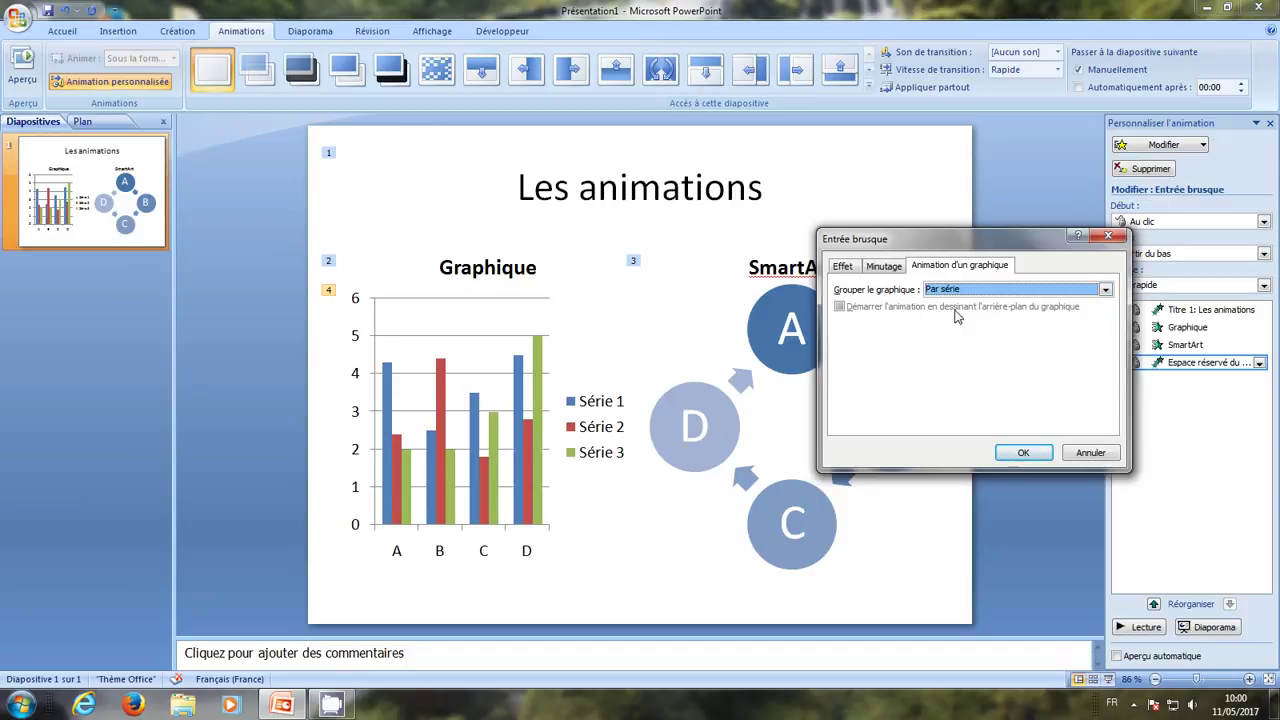
click(1013, 455)
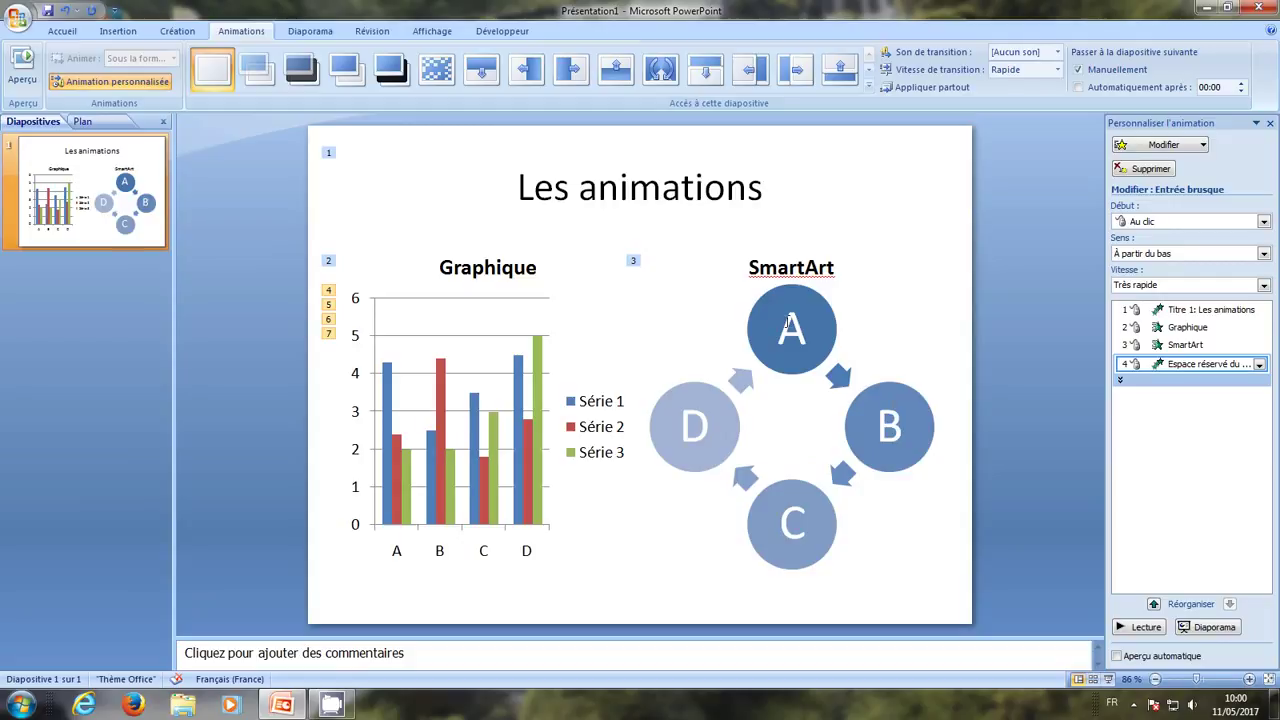
Add an Entrée brusque entrance to the SmartArt cycle diagram as effect 8.
click(828, 340)
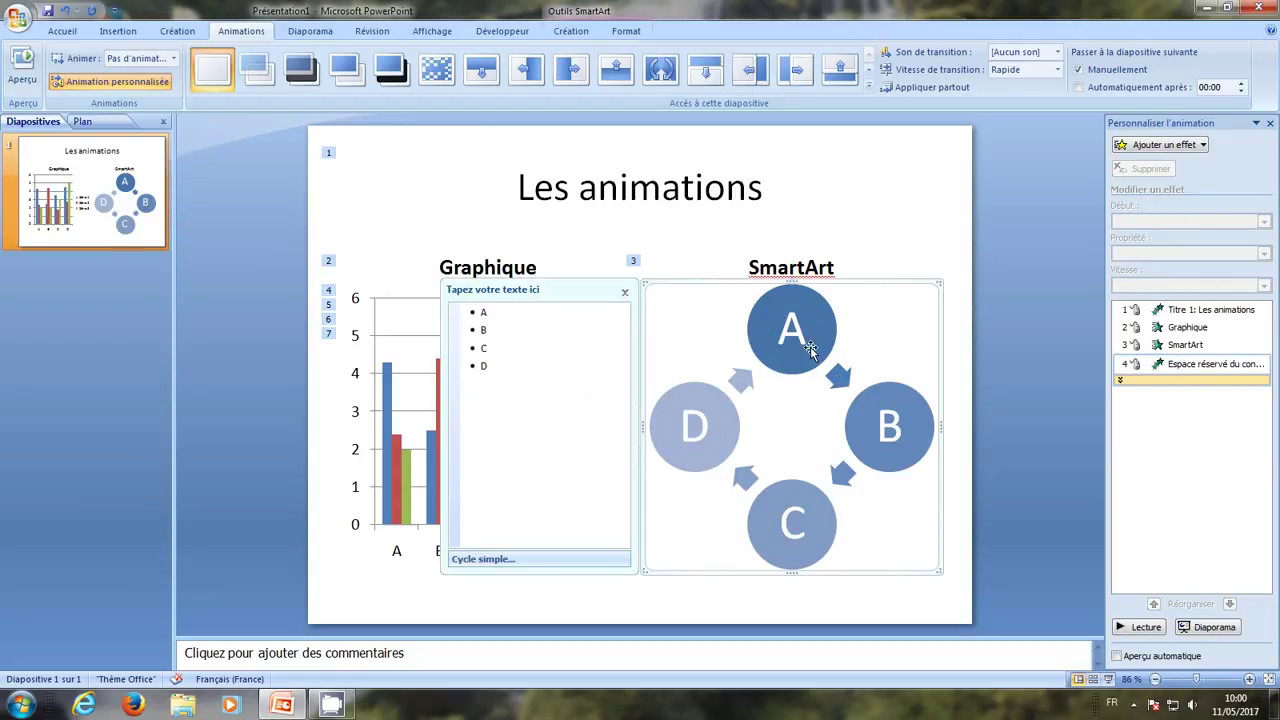
click(1160, 144)
mouse_move(1160, 163)
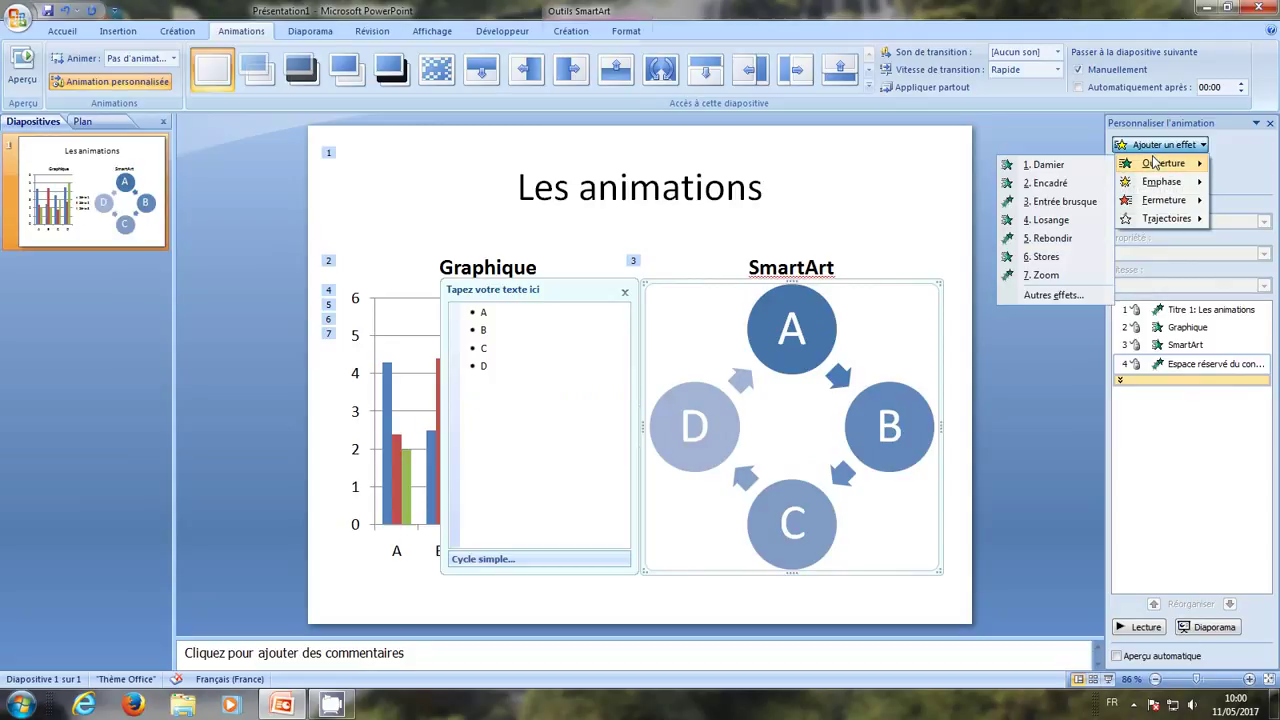
click(1062, 201)
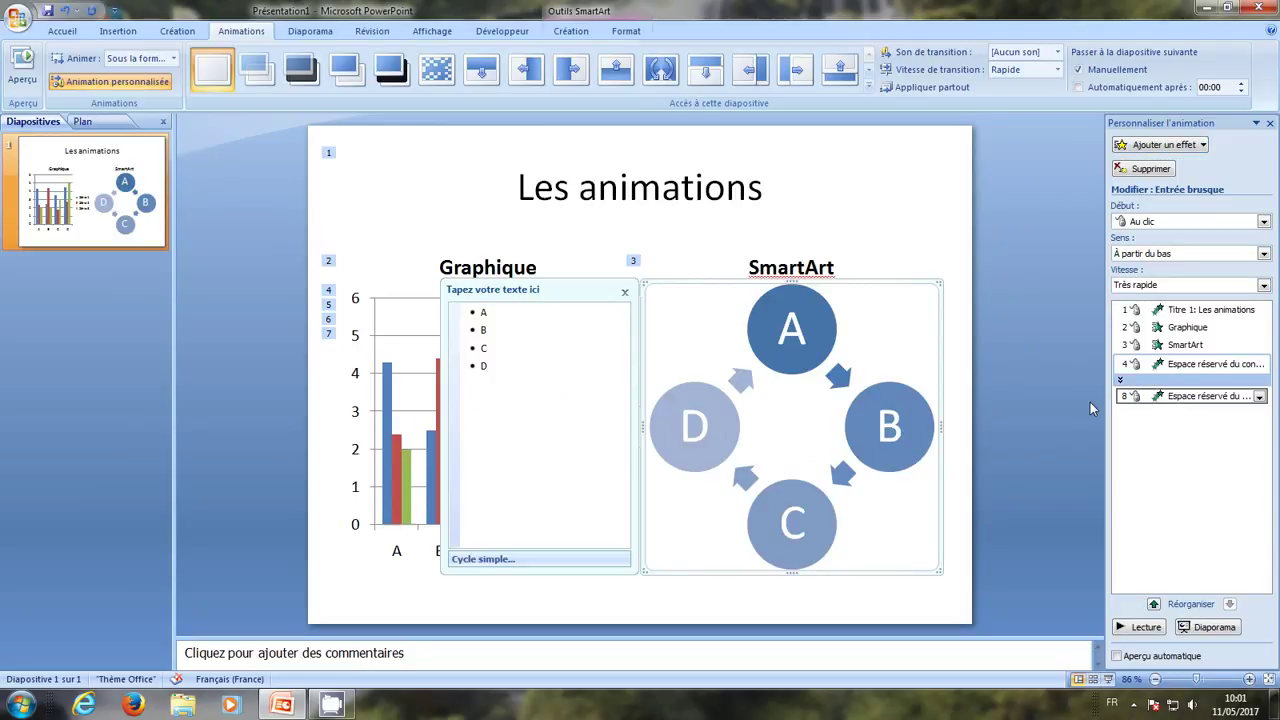
click(1259, 396)
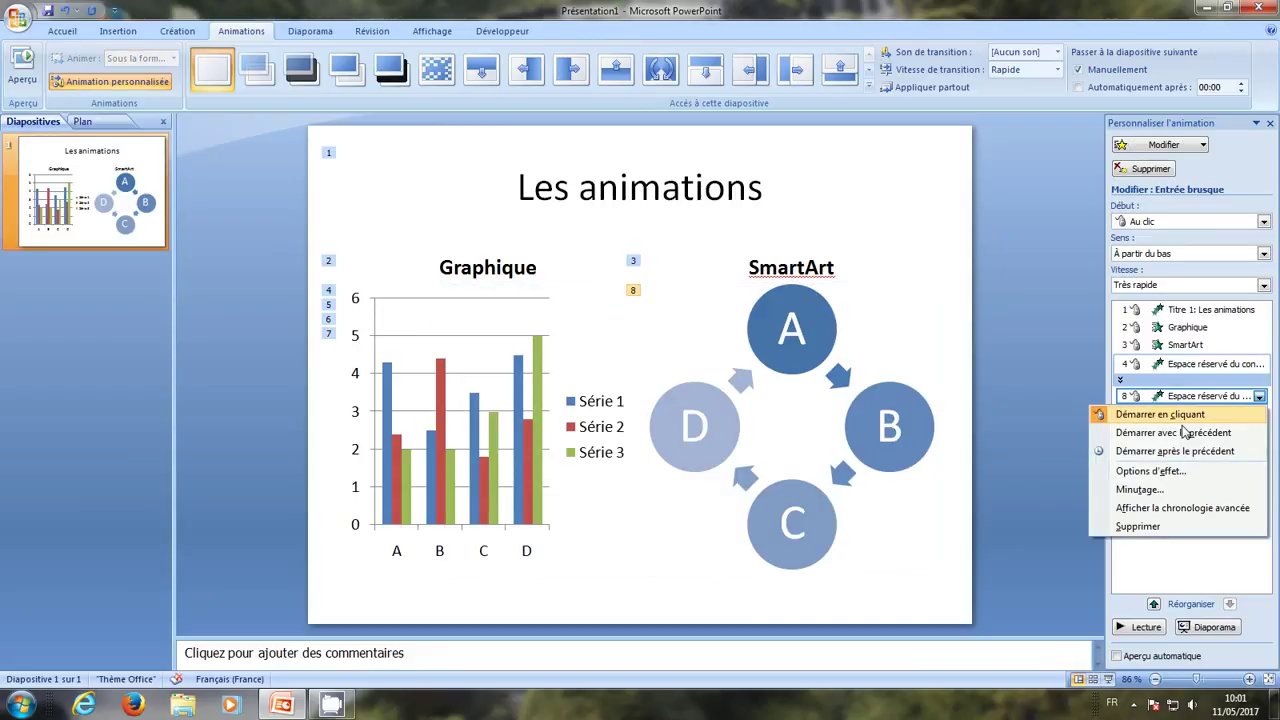
Set the SmartArt animation grouping to Un par un, giving steps 8-11.
click(1155, 550)
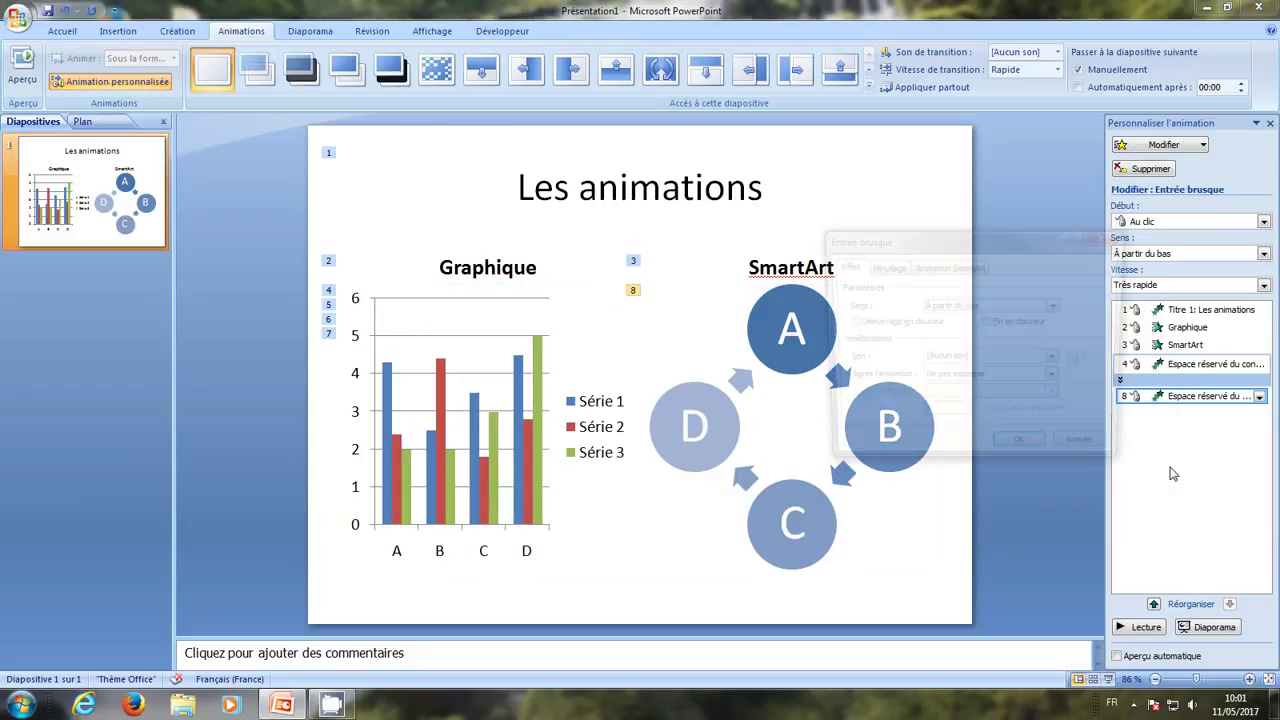
click(960, 266)
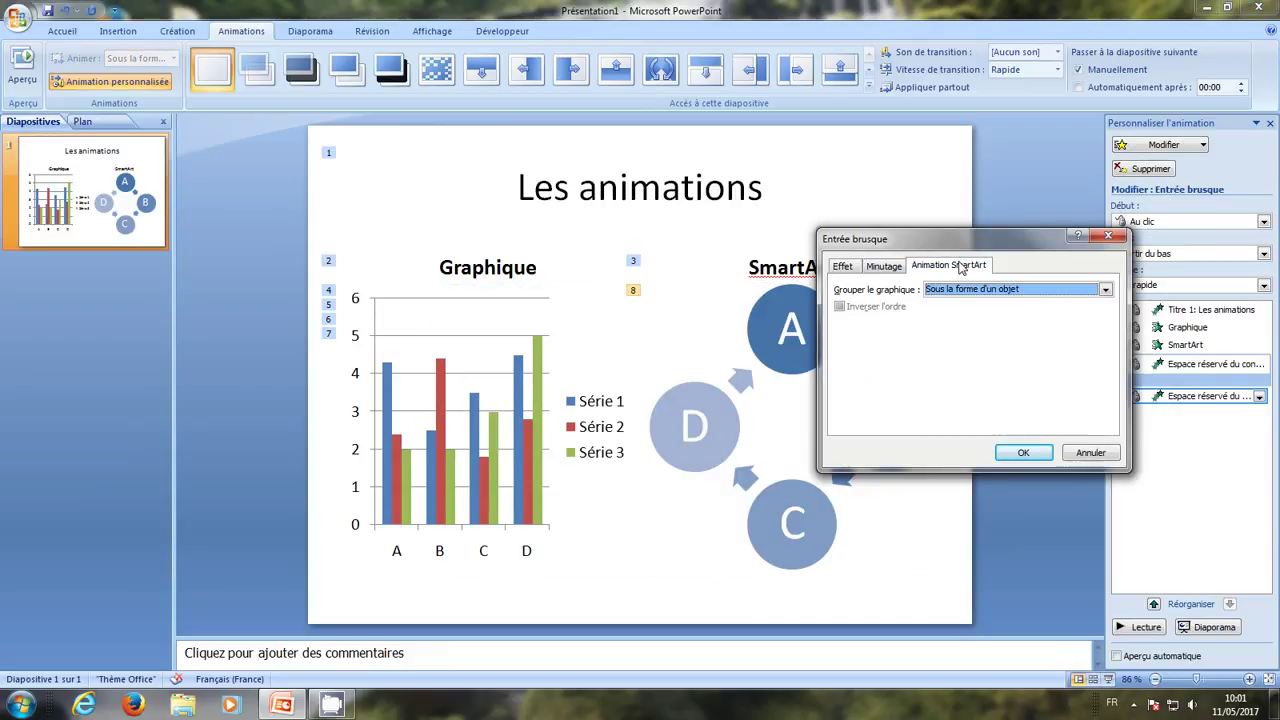
click(1087, 290)
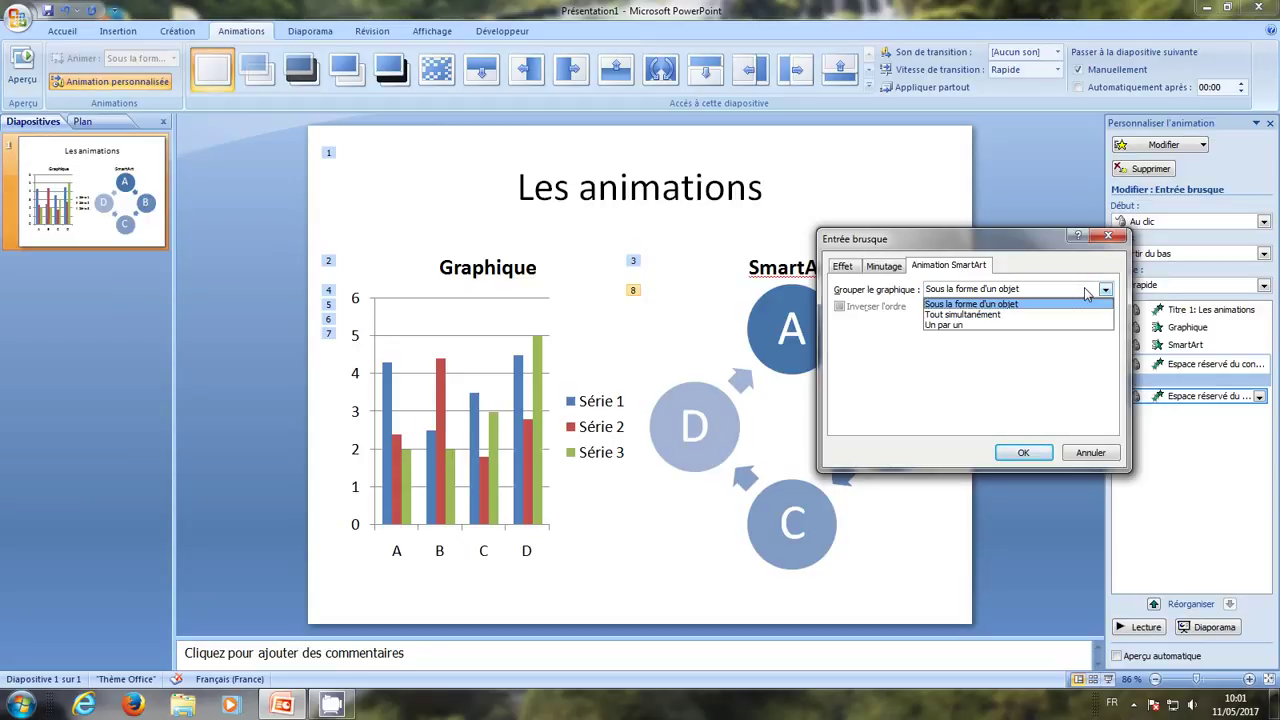
click(953, 327)
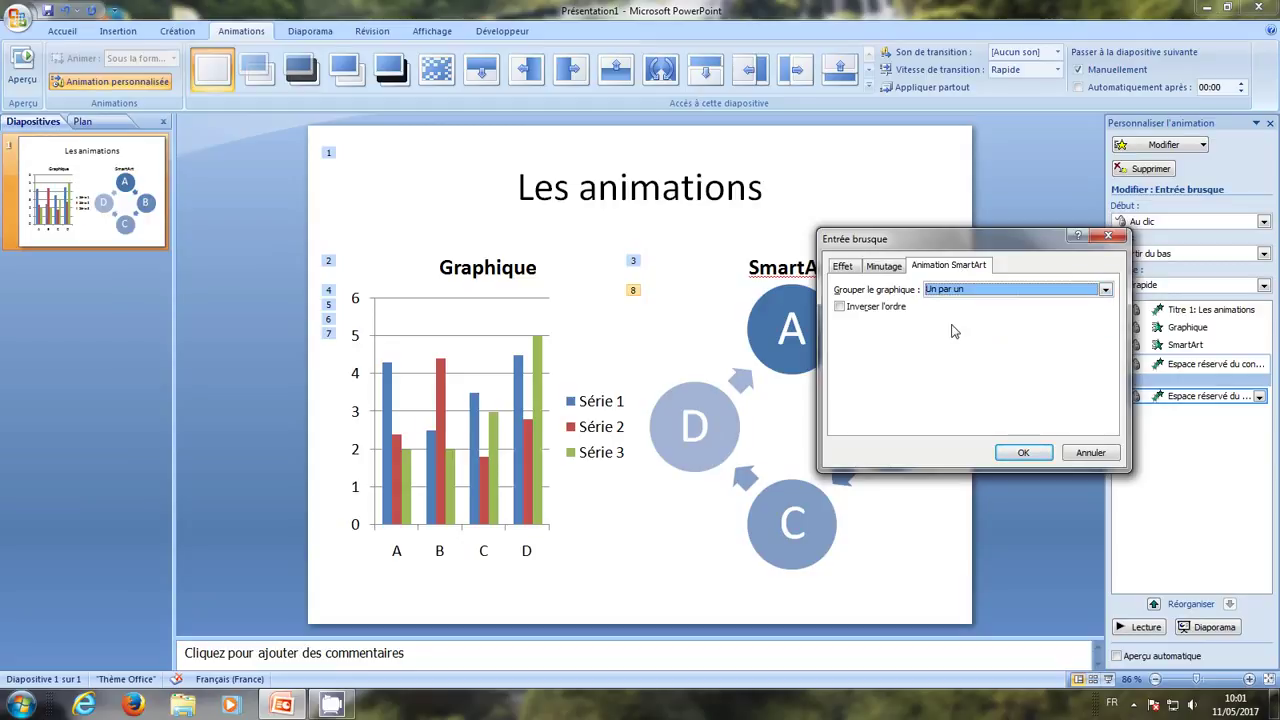
click(1030, 452)
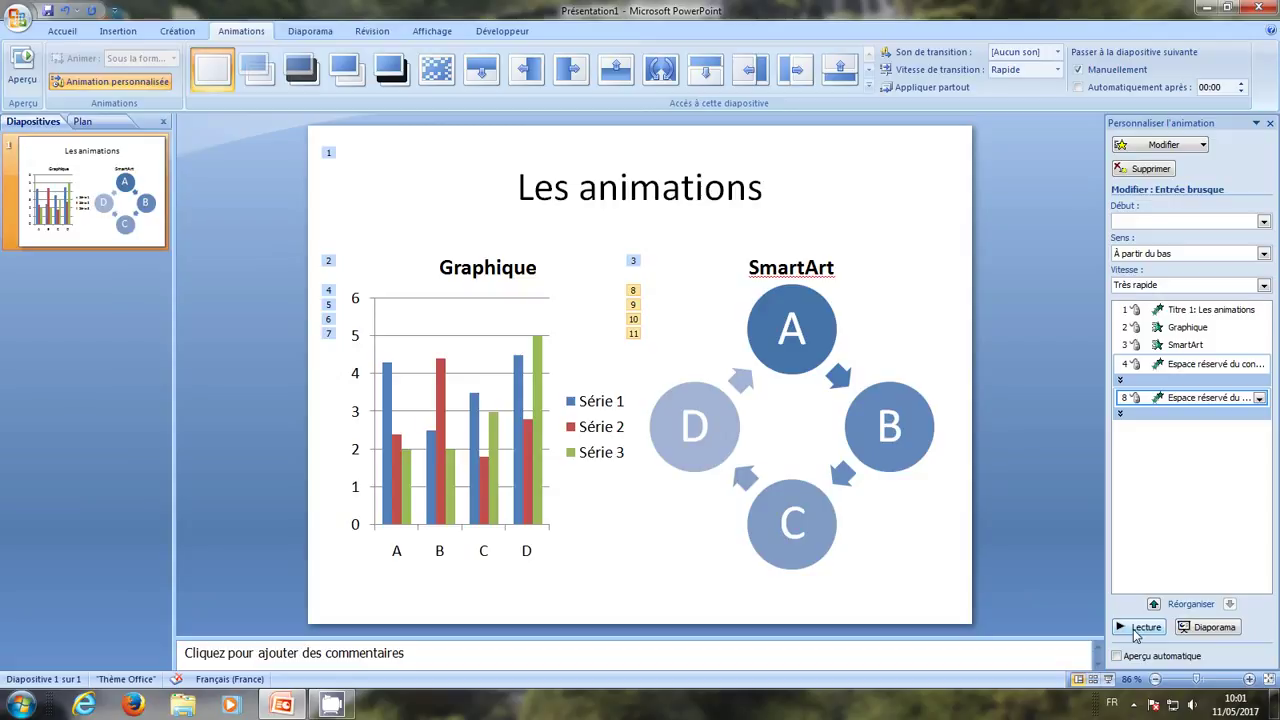
click(1214, 628)
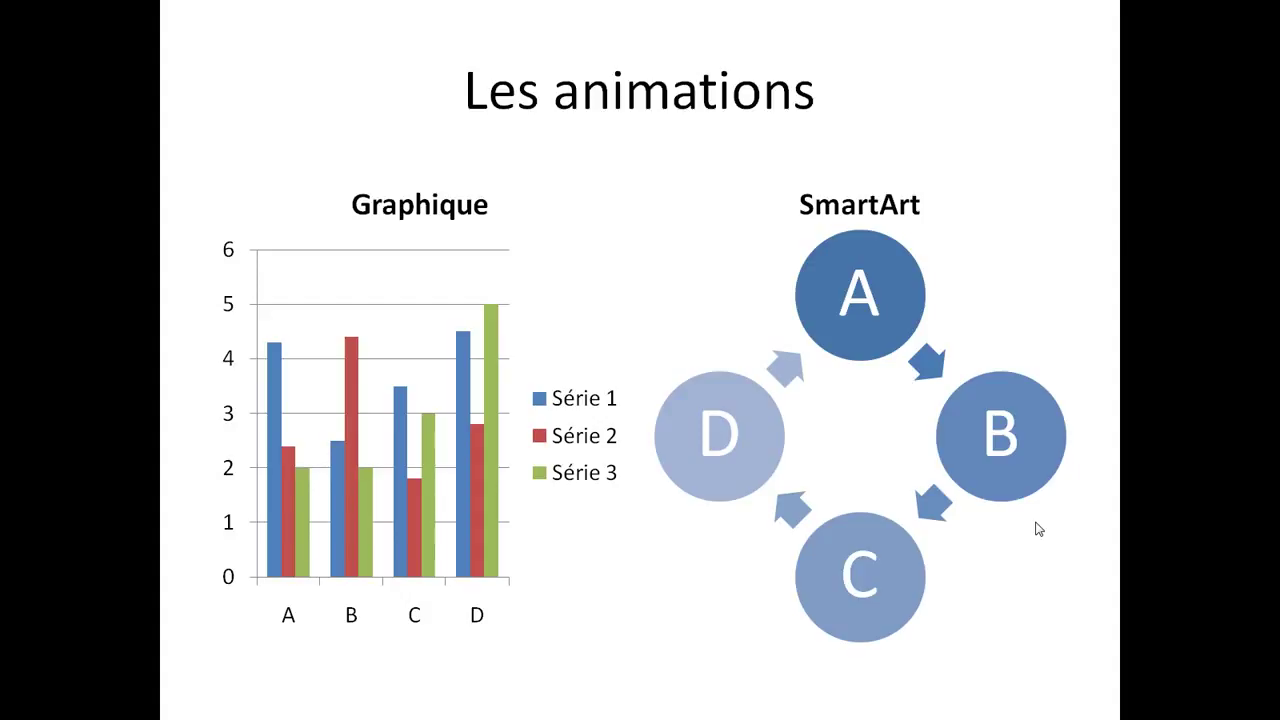
key(Escape)
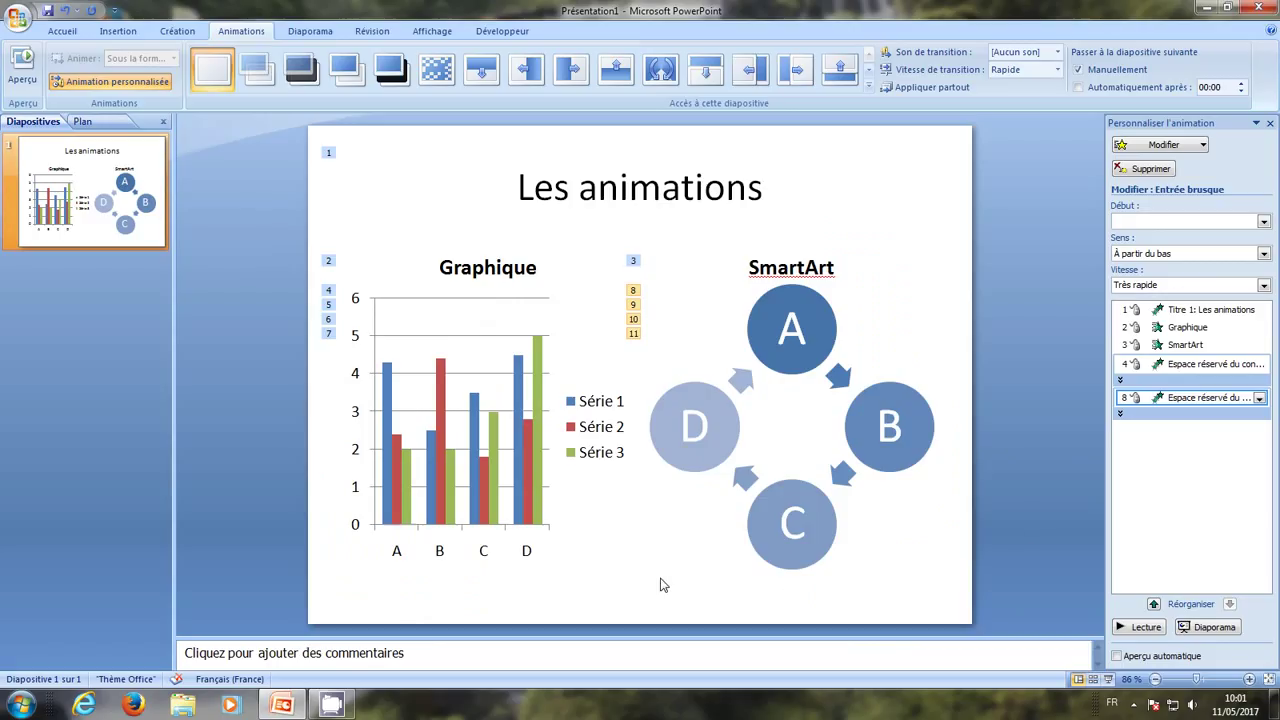